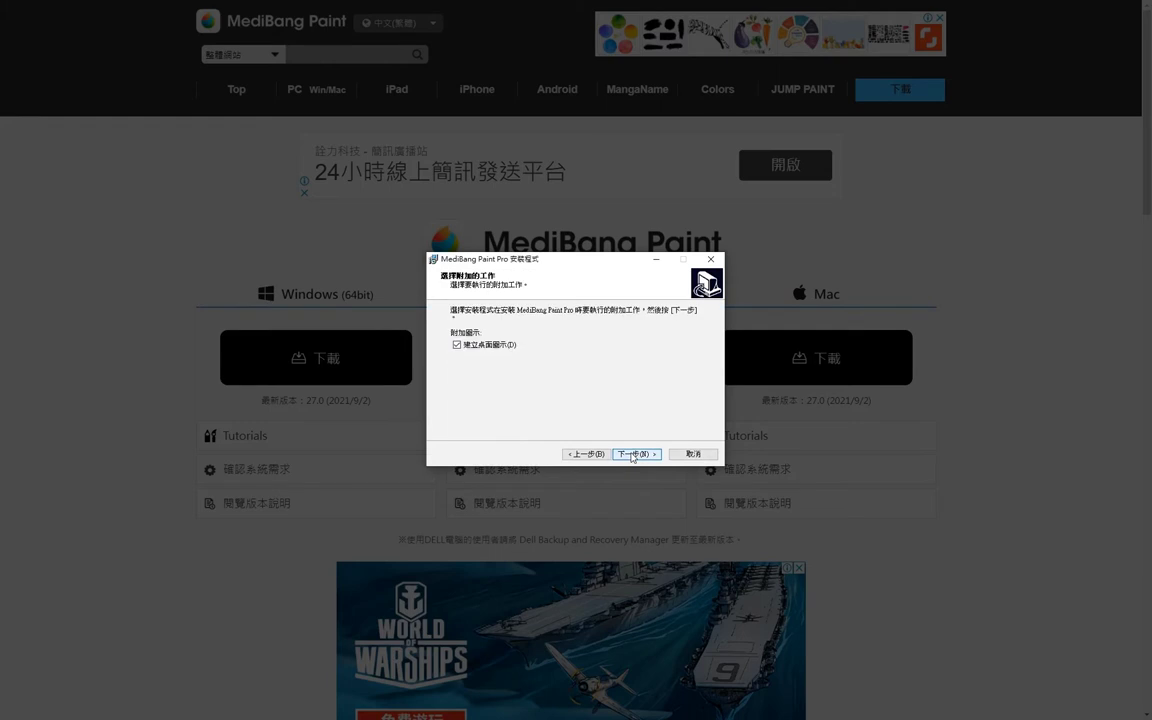
- Continue the MediBang Paint Pro installation with the desktop icon option kept enabled
left_click(632, 455)
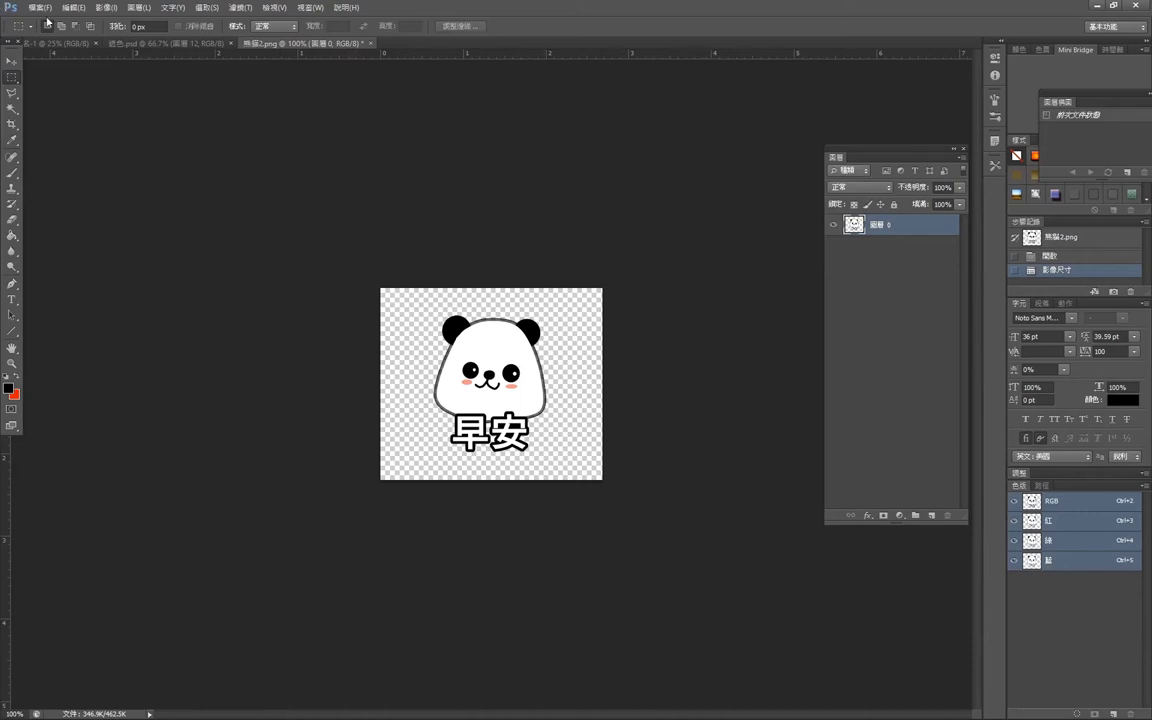
- In Photoshop, resize the panda sticker image to 3700 pixels wide by 3200 pixels high with proportions constrained
left_click(103, 9)
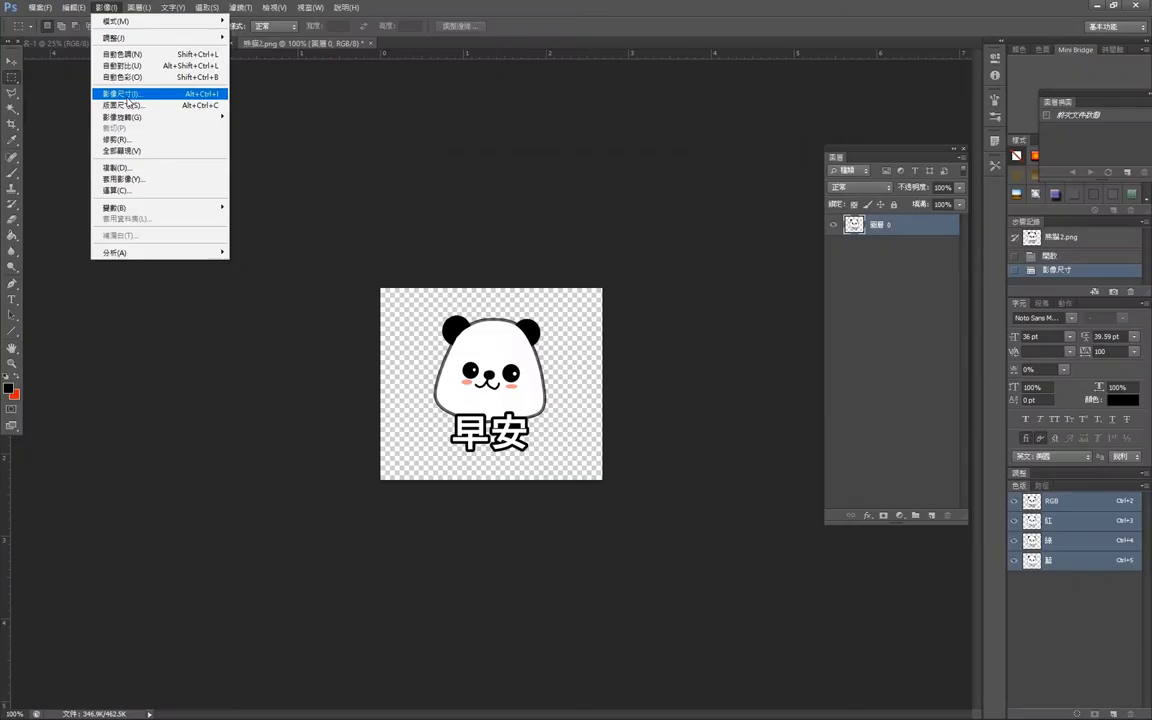
left_click(122, 93)
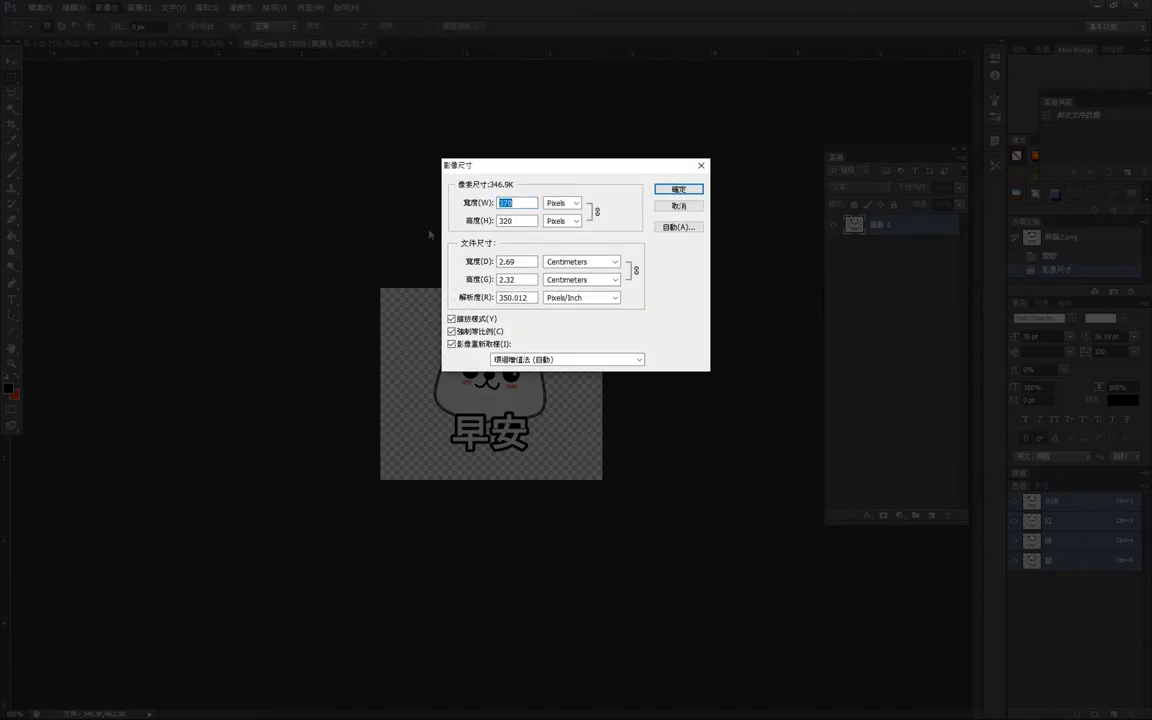
left_click(517, 203)
type("0")
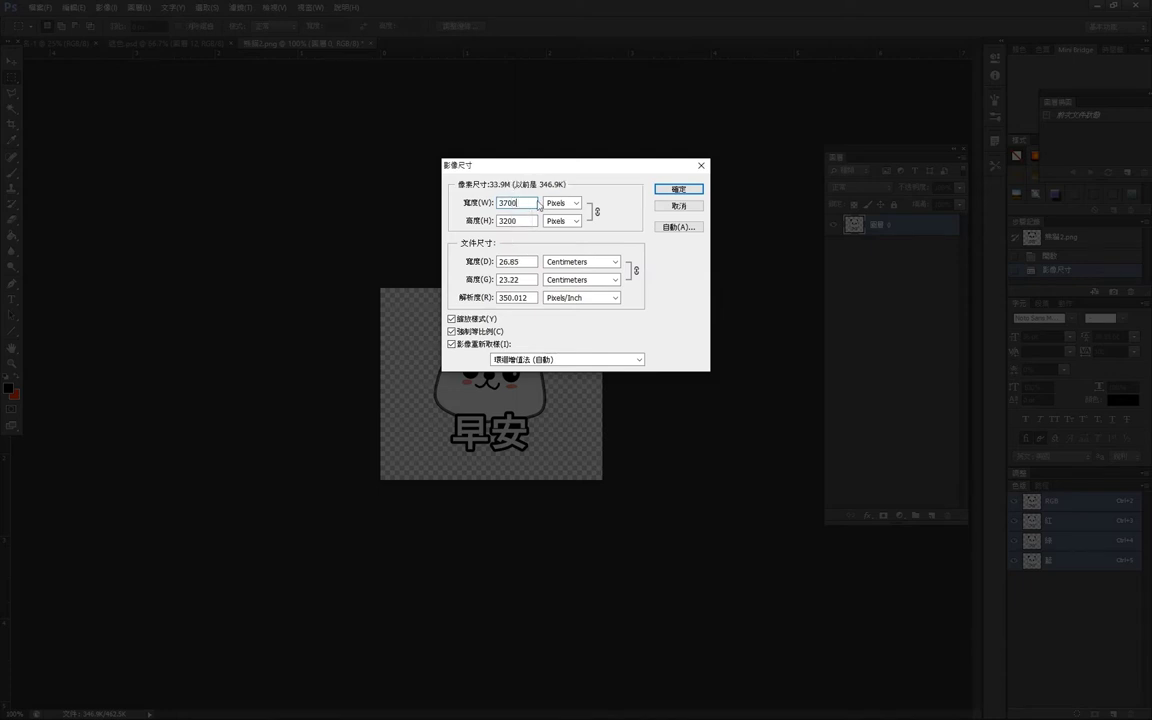
left_click(679, 190)
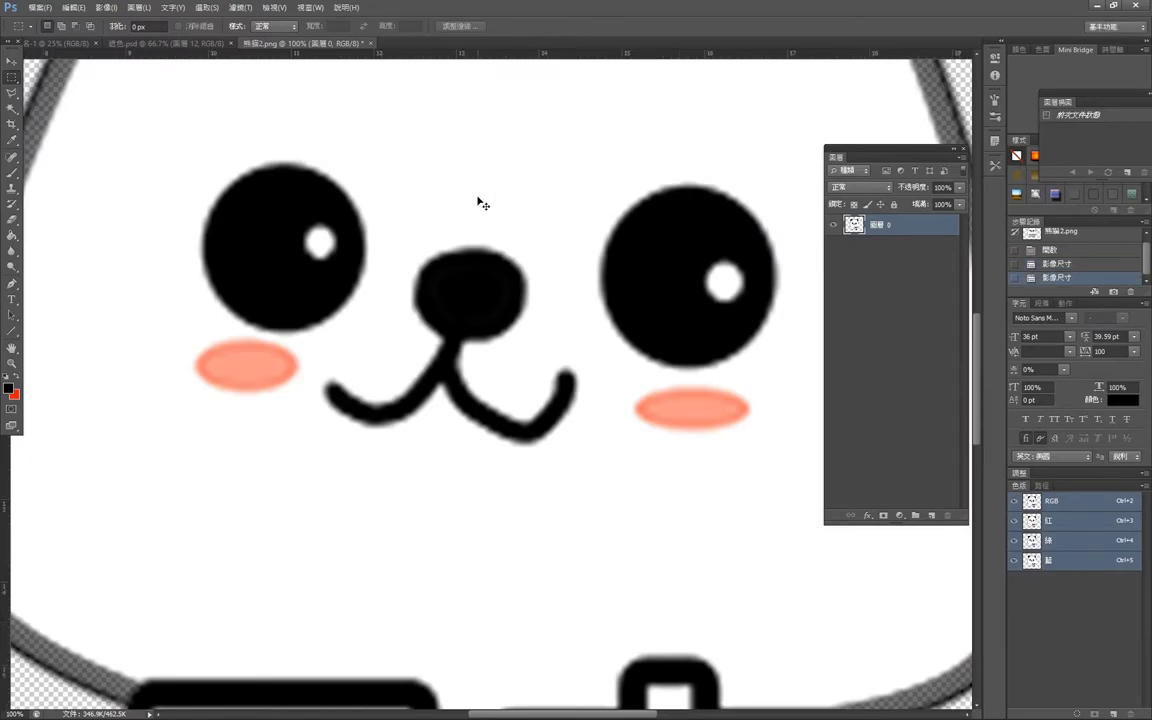
key("ctrl+minus")
key("ctrl+minus")
key("ctrl+minus")
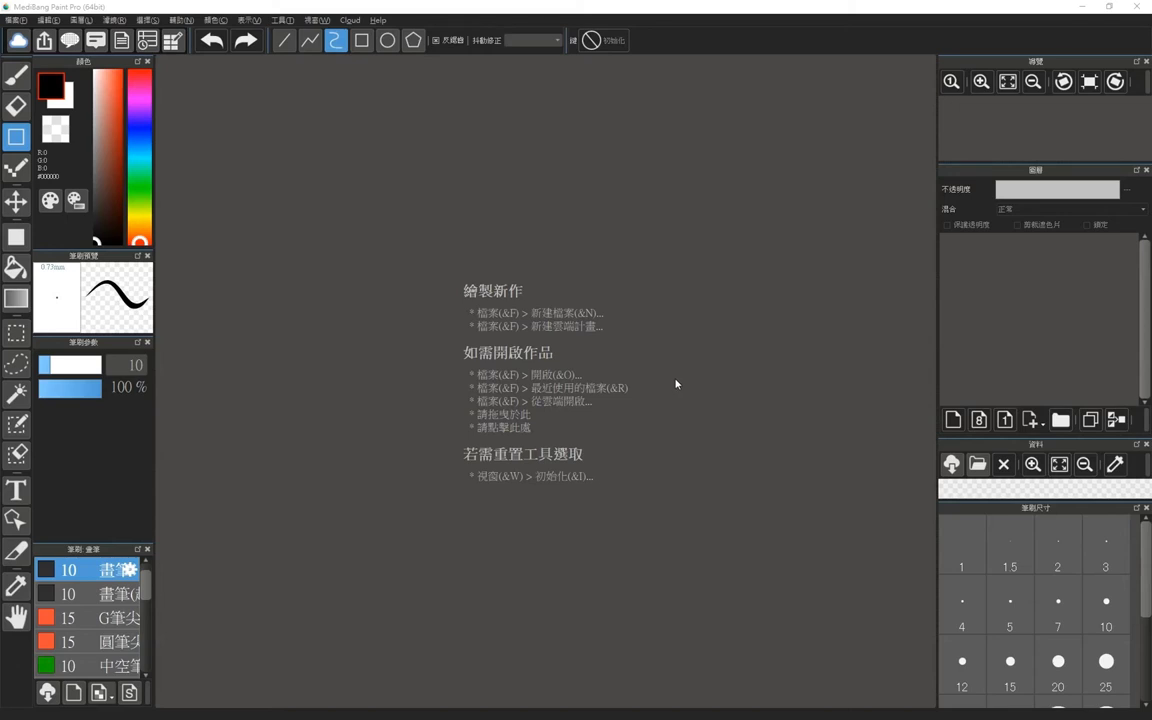
- In MediBang Paint Pro, create a new 3700 × 3200 pixel image at 350 dpi with a transparent background
left_click(10, 20)
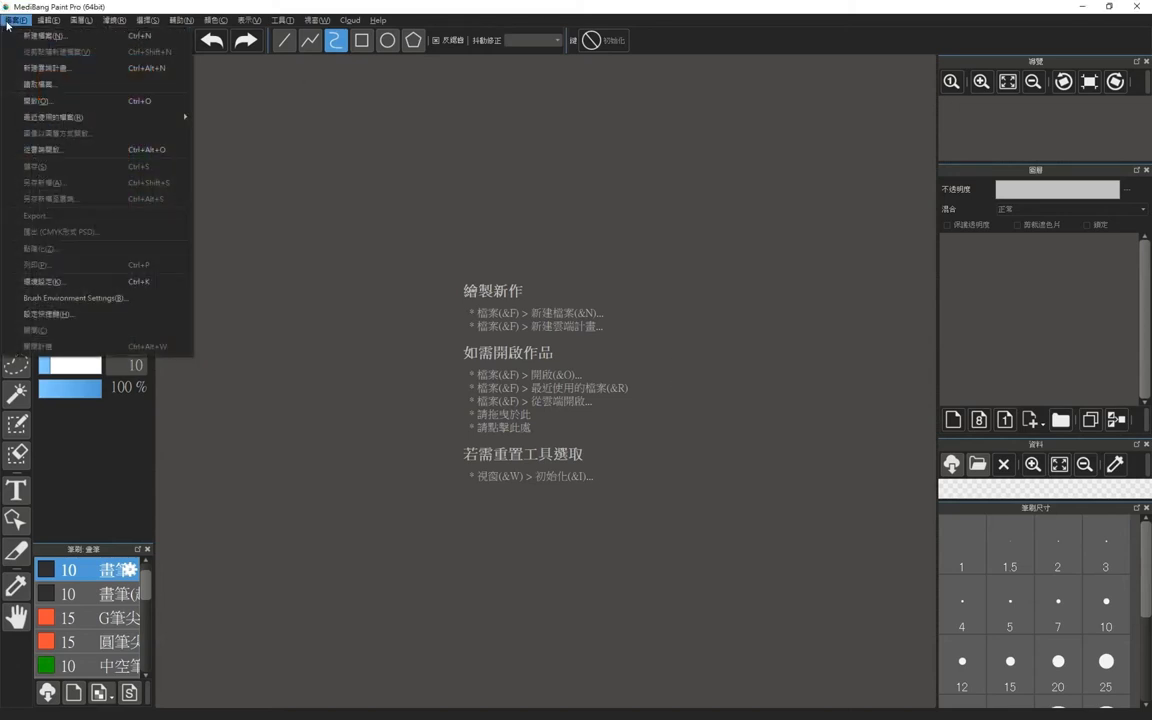
left_click(18, 37)
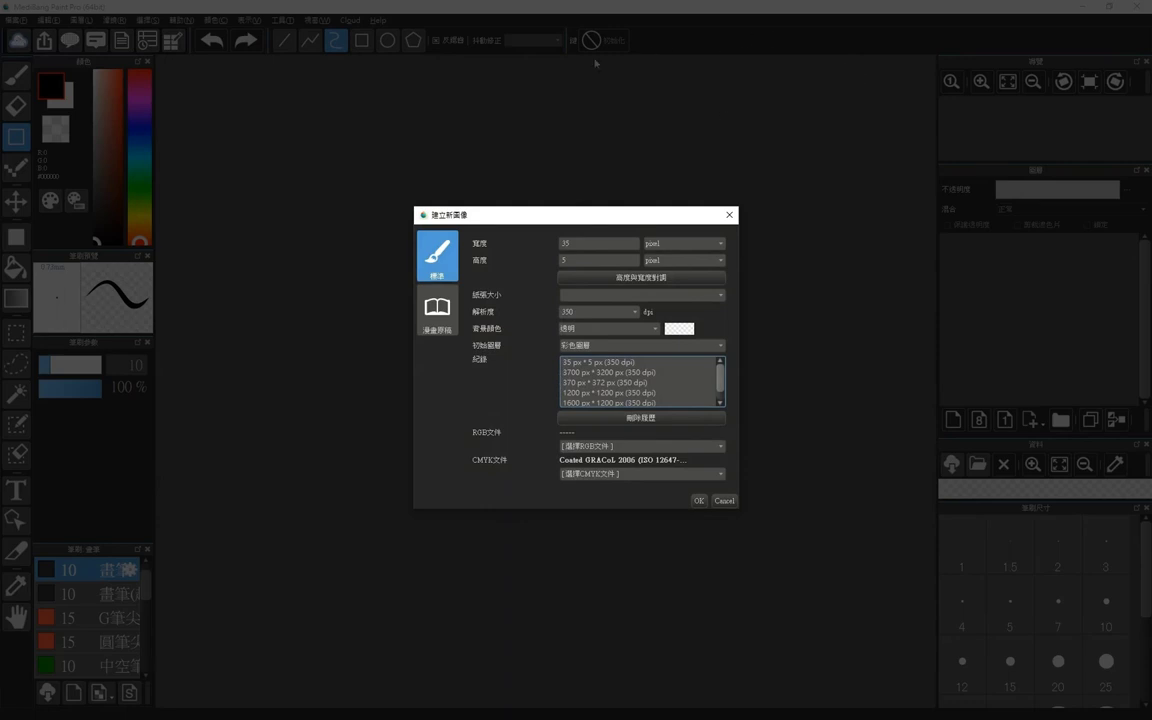
left_click(570, 263)
key("shift+Tab")
type("370")
left_click(588, 244)
type("0")
left_click(588, 260)
key("Tab")
left_click(581, 331)
left_click(581, 338)
left_click(699, 501)
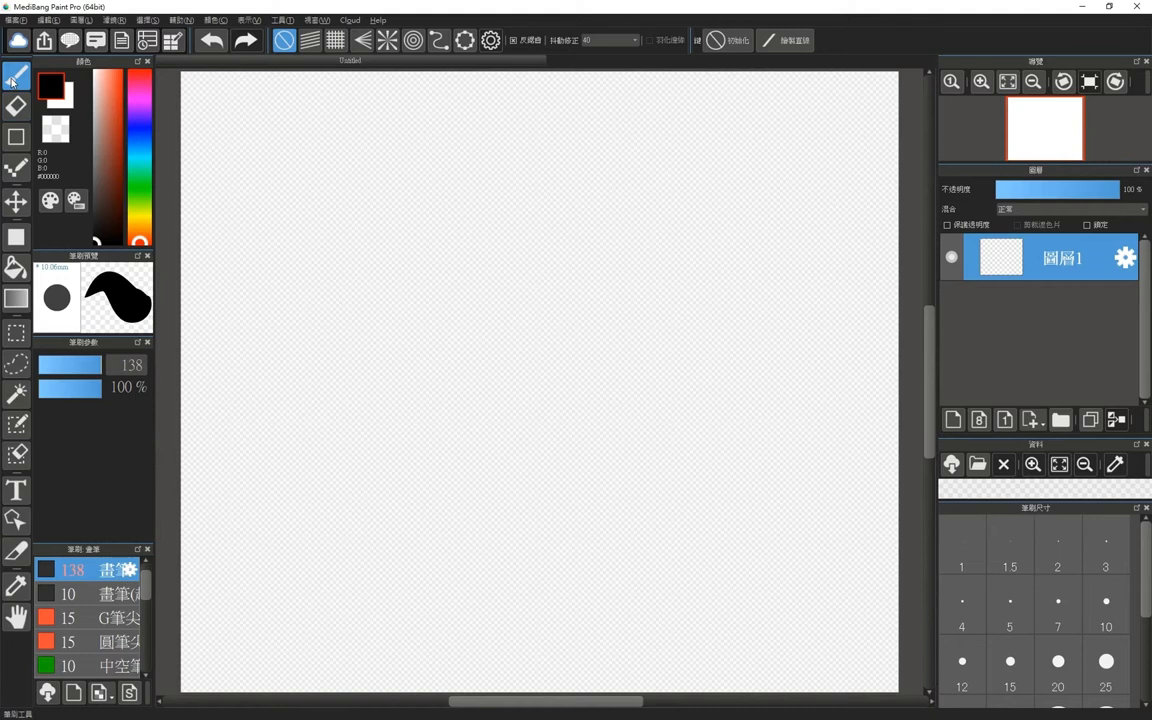
- Draw a slightly arched black test stroke across the upper half of the canvas with the brush at size 138
mouse_move(312, 352)
left_mouse_down()
mouse_move(420, 319)
mouse_move(705, 270)
left_mouse_up()
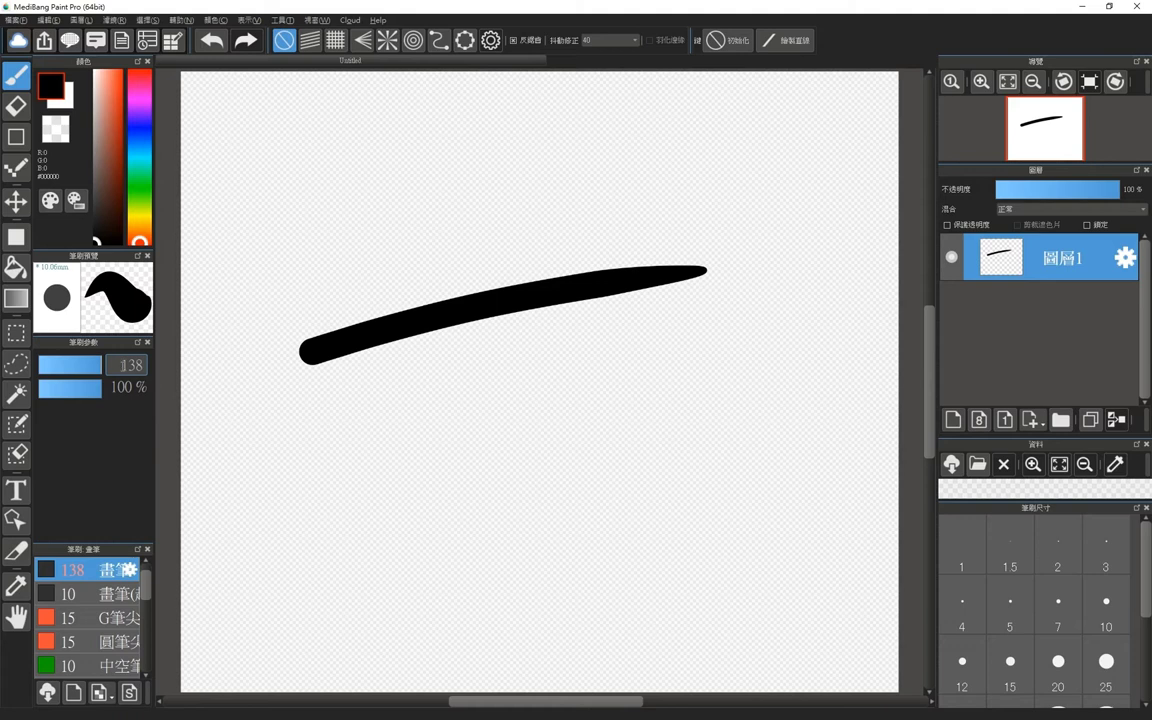
scroll(540, 380, "down", 5)
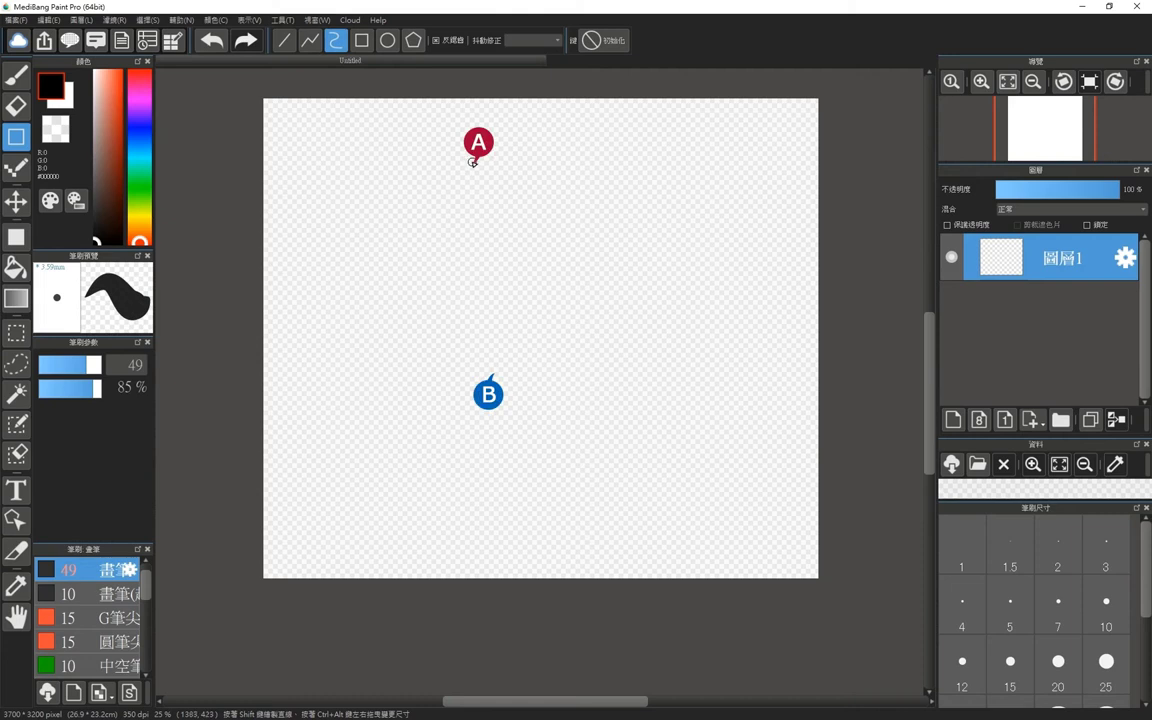
- Draw the panda's head as a closed, rounded curve in the canvas's upper half, using a black line at size 49 and 85% opacity
left_click_drag(472, 164, 420, 317)
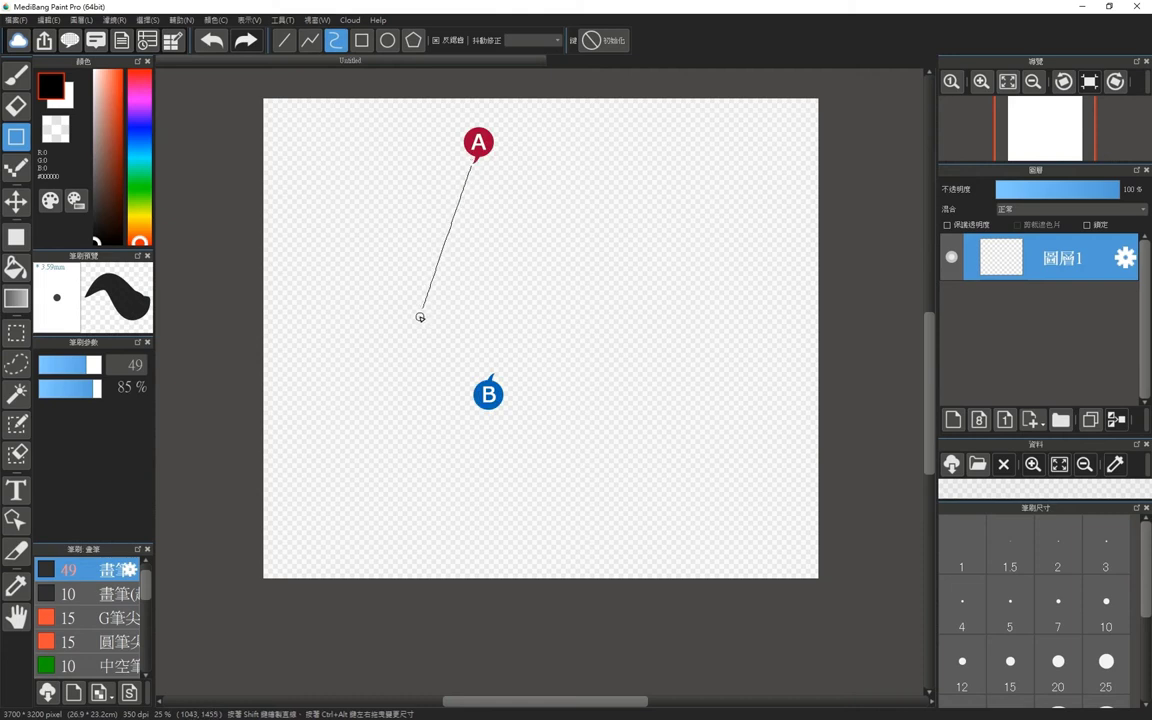
left_click_drag(420, 317, 420, 318)
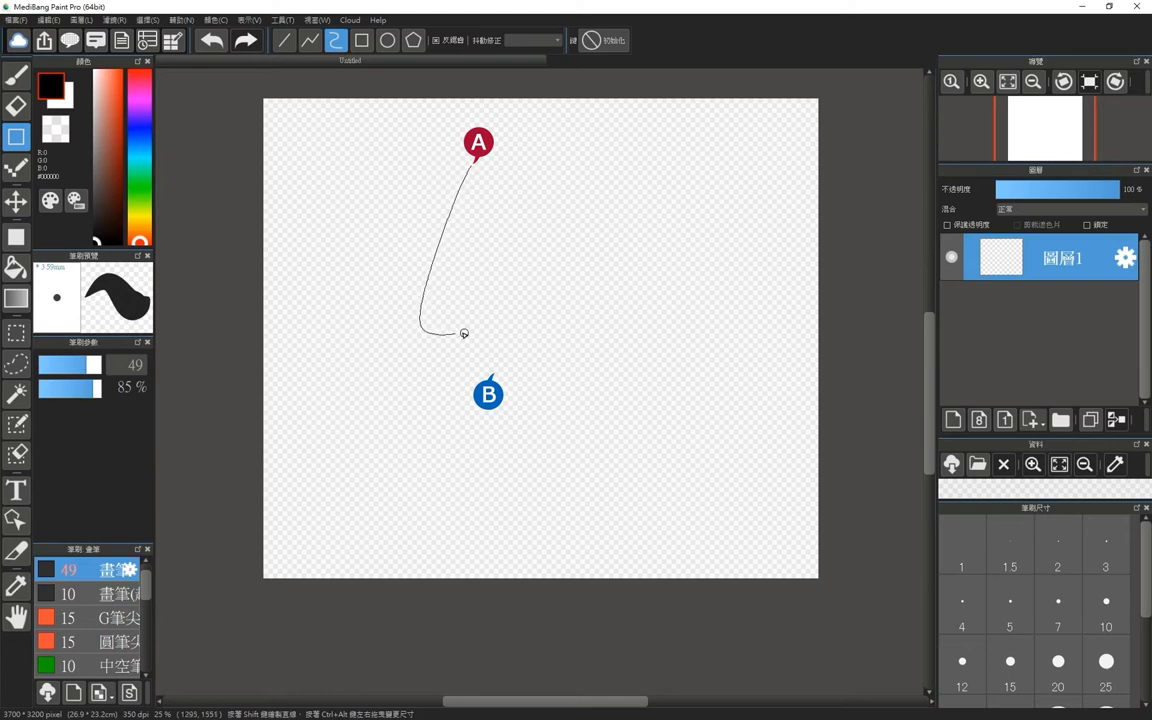
left_click(502, 380)
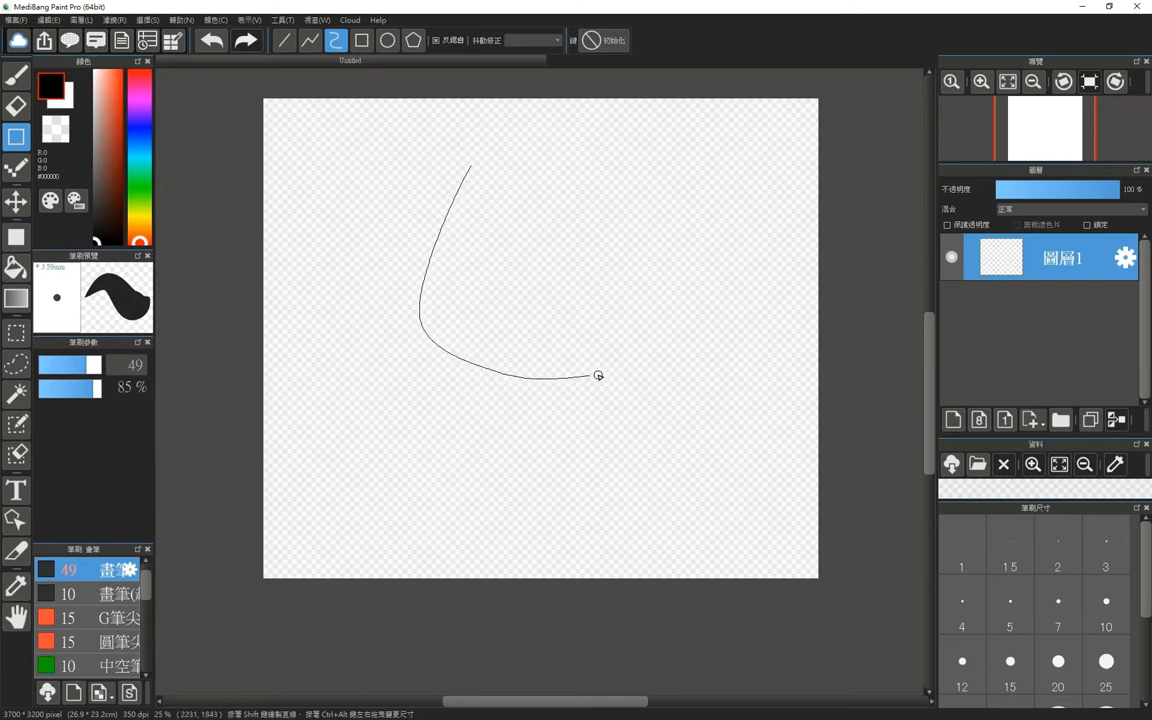
left_click(685, 356)
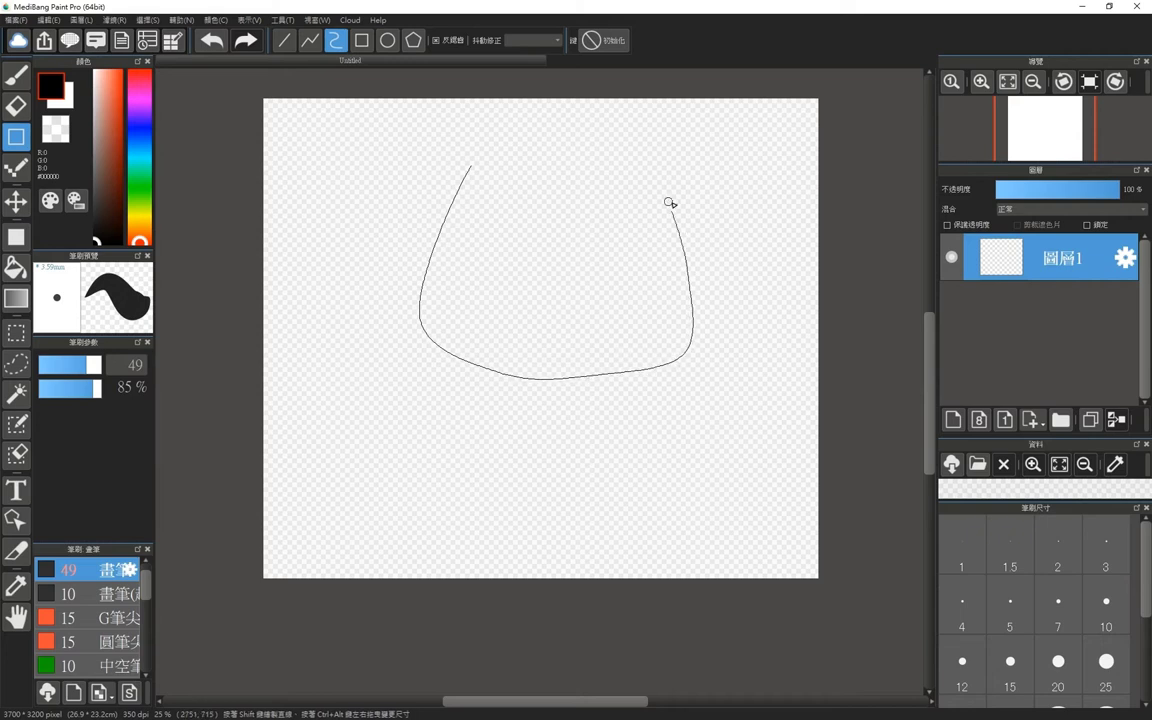
left_click(653, 173)
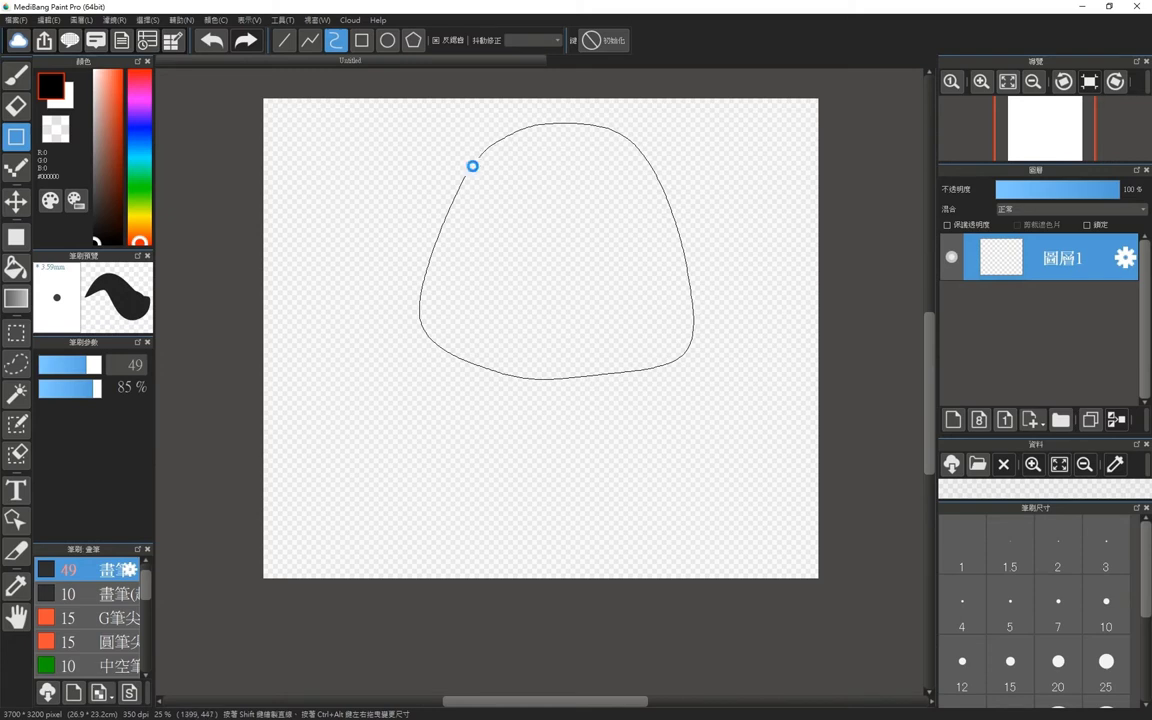
left_click(471, 165)
key("Tab")
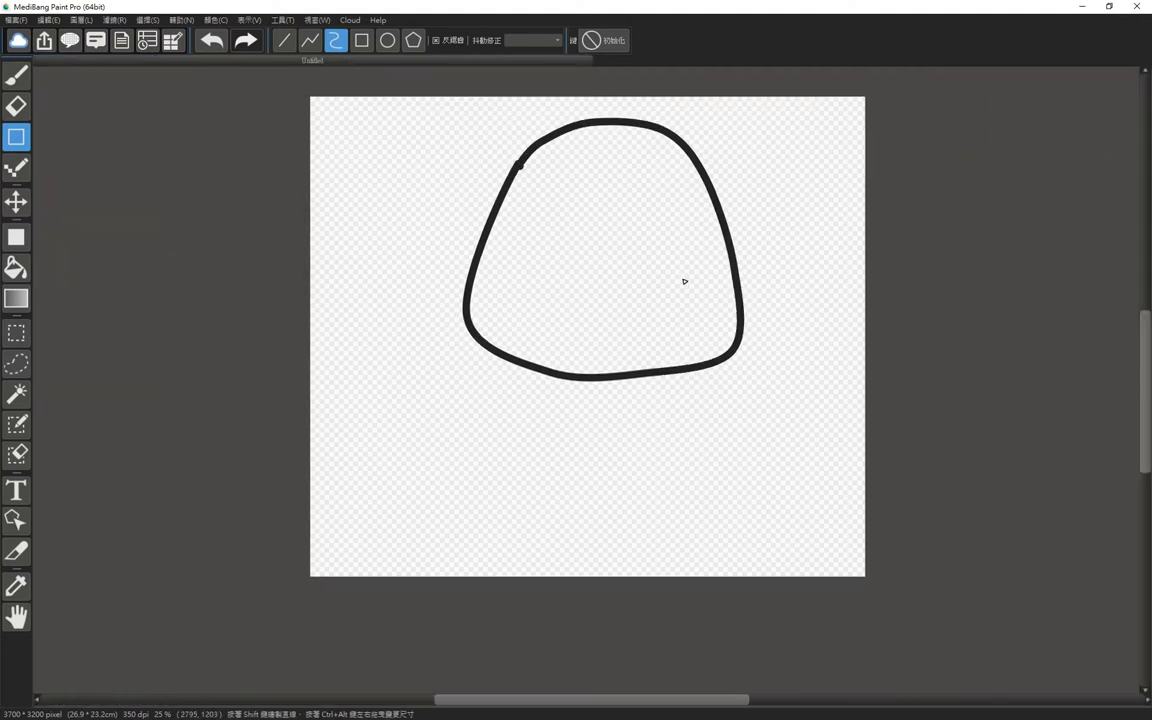
key("Tab")
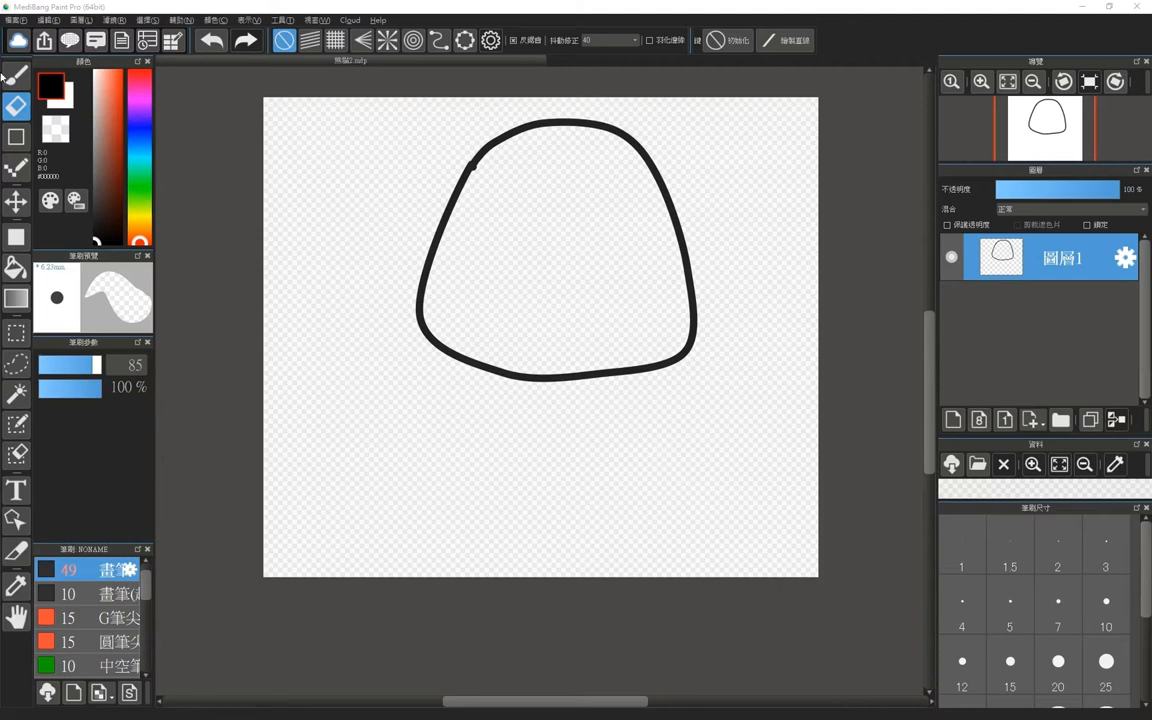
- Fill the inside of the head outline with white (#FFFFFF)
left_click(17, 278)
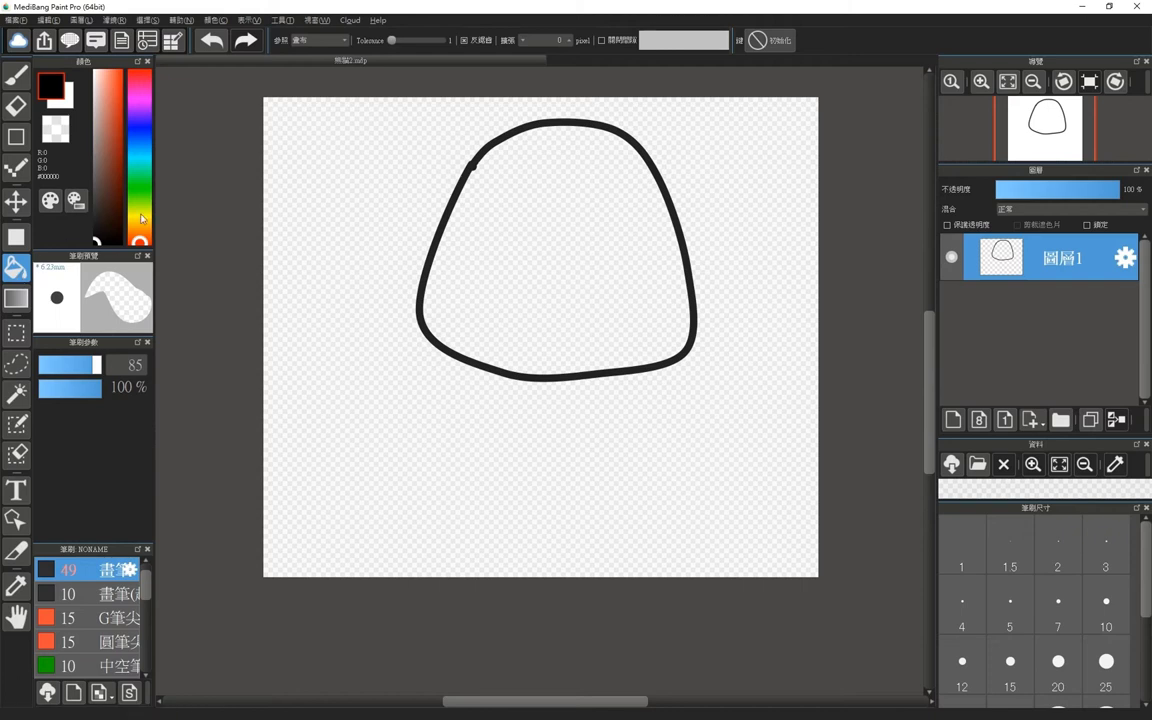
left_click(94, 72)
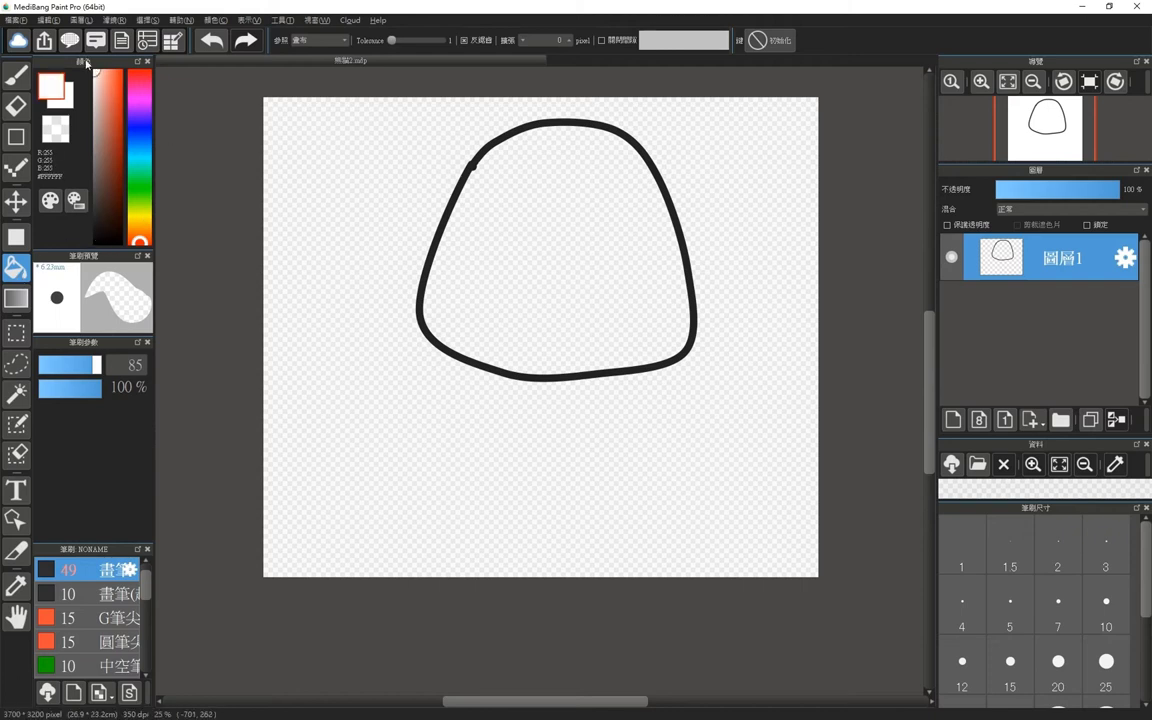
left_click(537, 168)
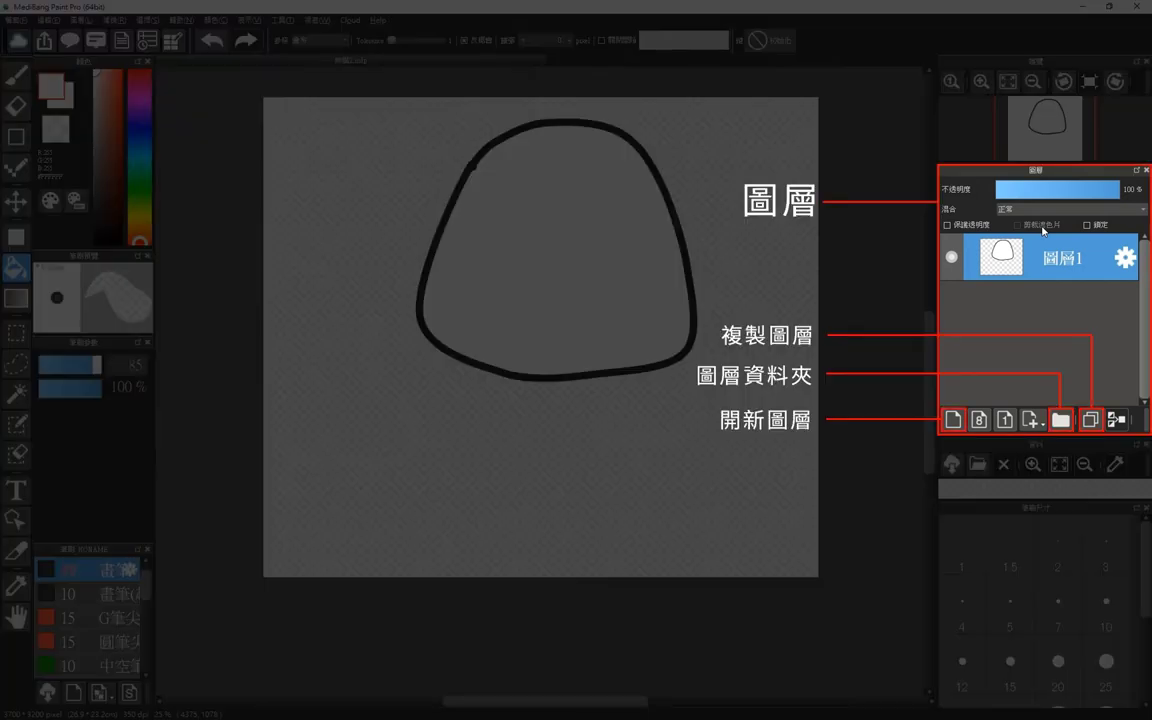
- Add a new layer above 圖層1 and name it 五官
left_click(952, 422)
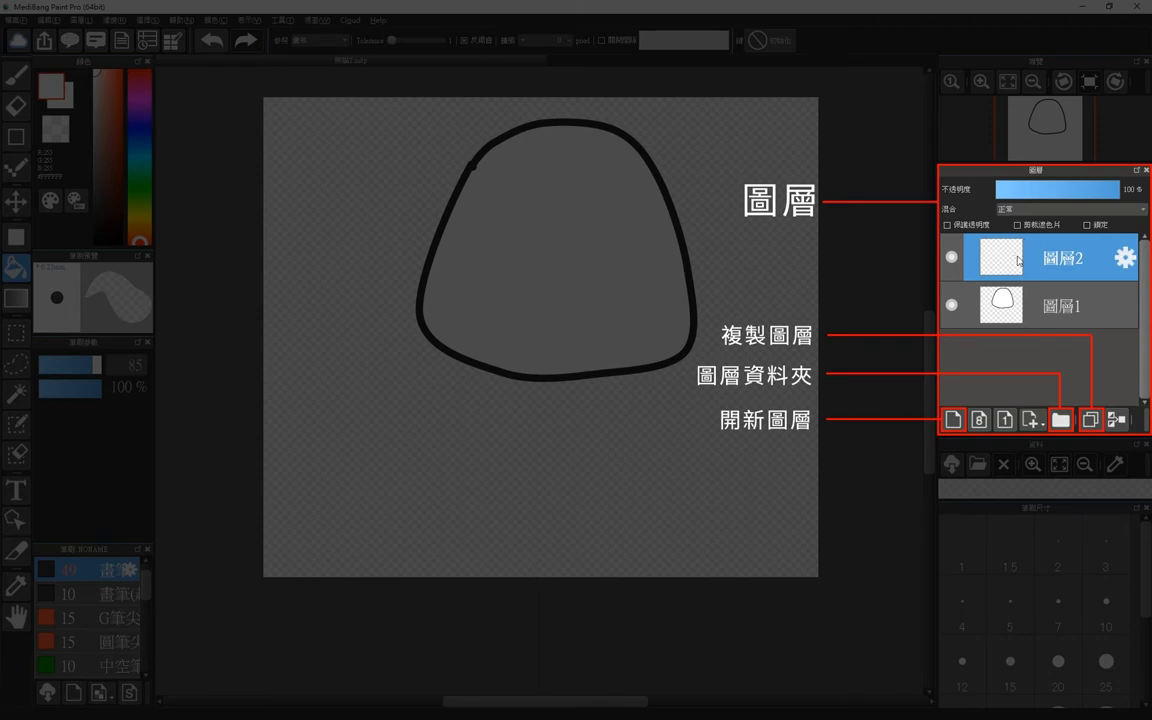
double_click(1073, 262)
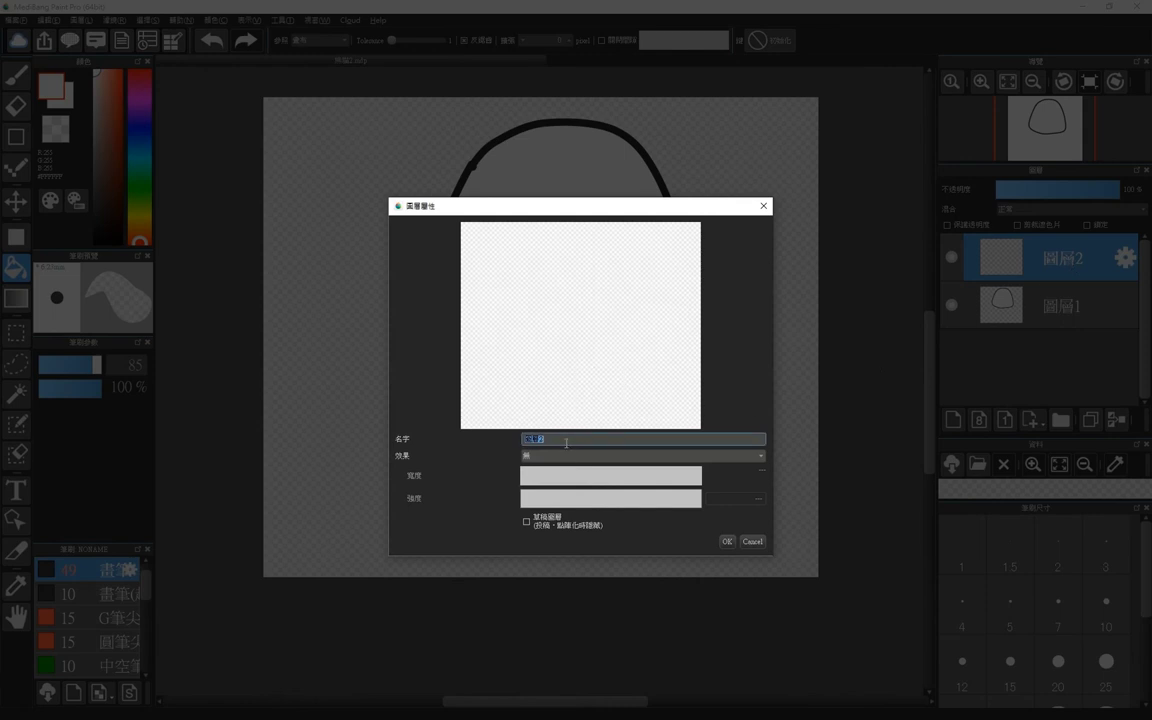
type("五官")
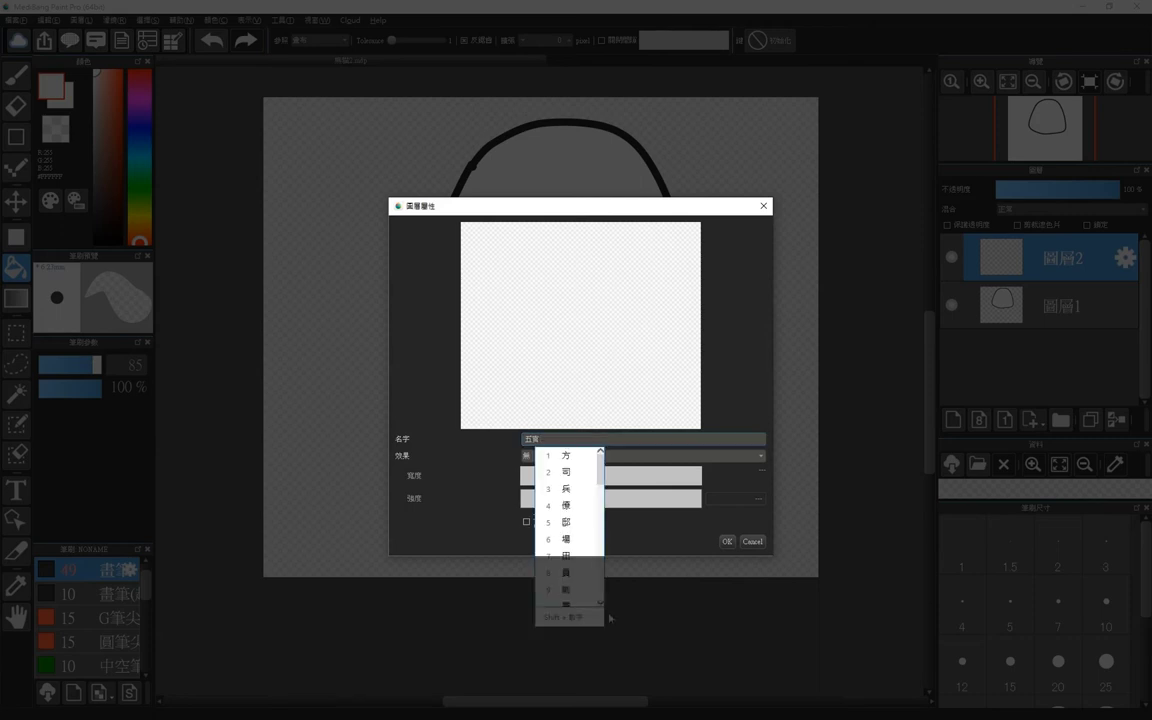
left_click(726, 542)
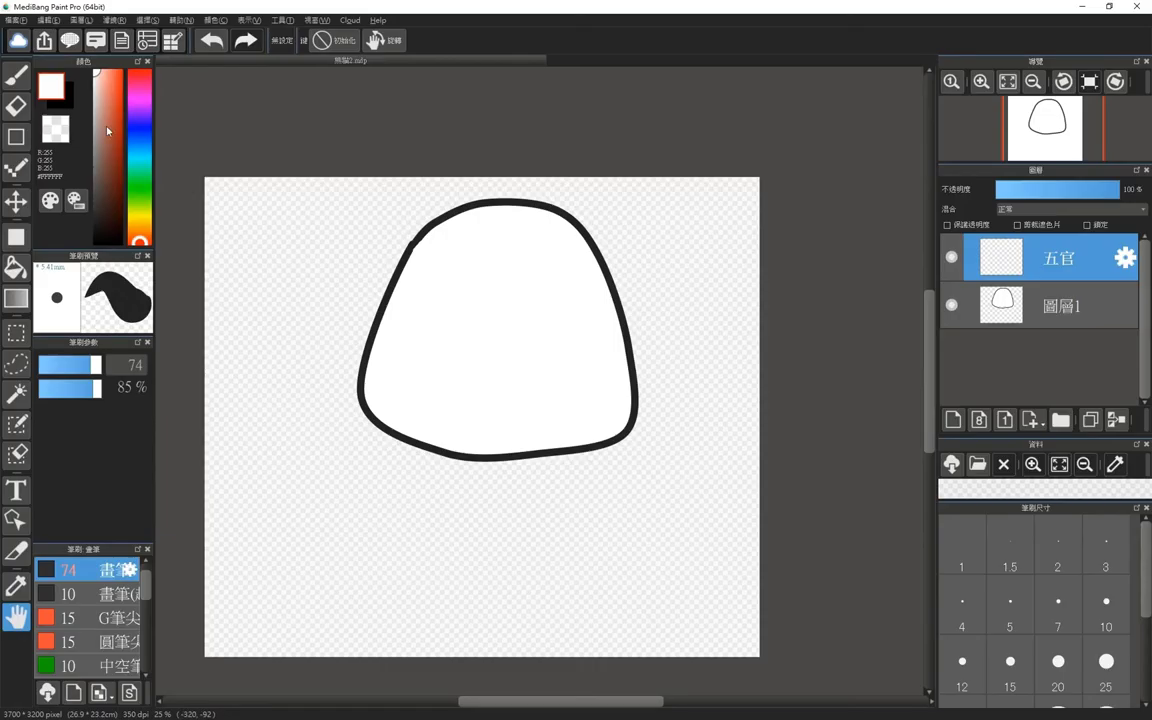
- Draw the nose and mouth on the 五官 layer with a black brush at size 43 and 100% opacity, and fill the nose black
left_click(14, 76)
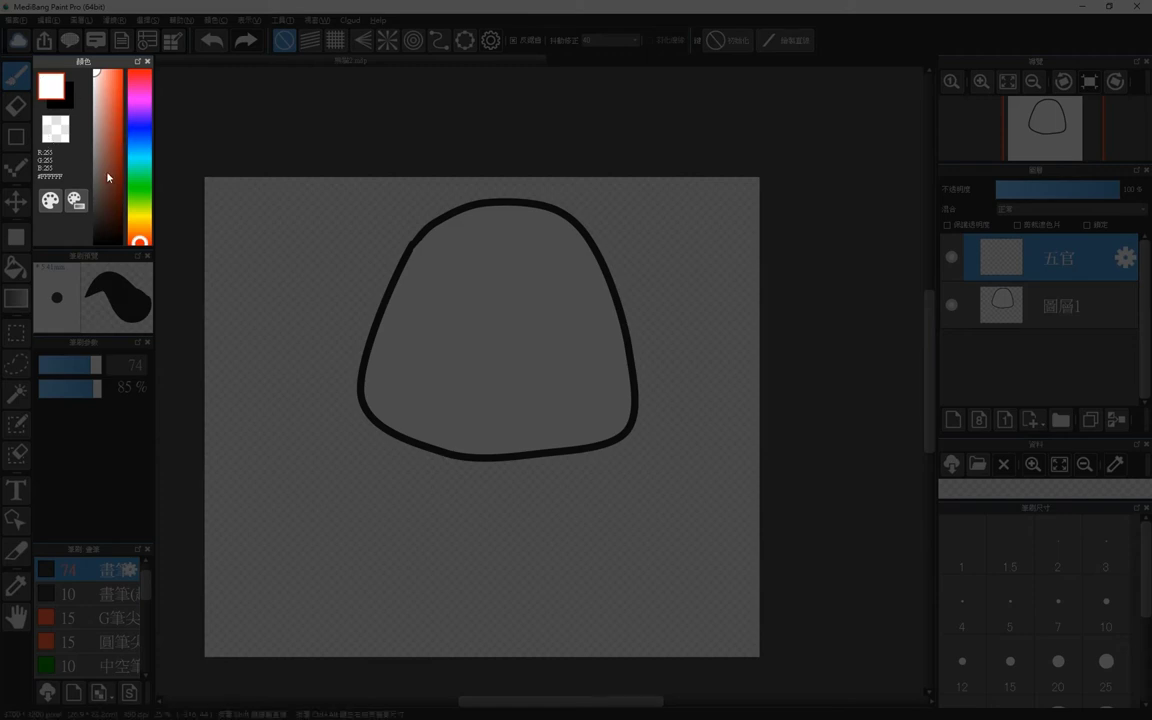
left_click_drag(101, 154, 96, 240)
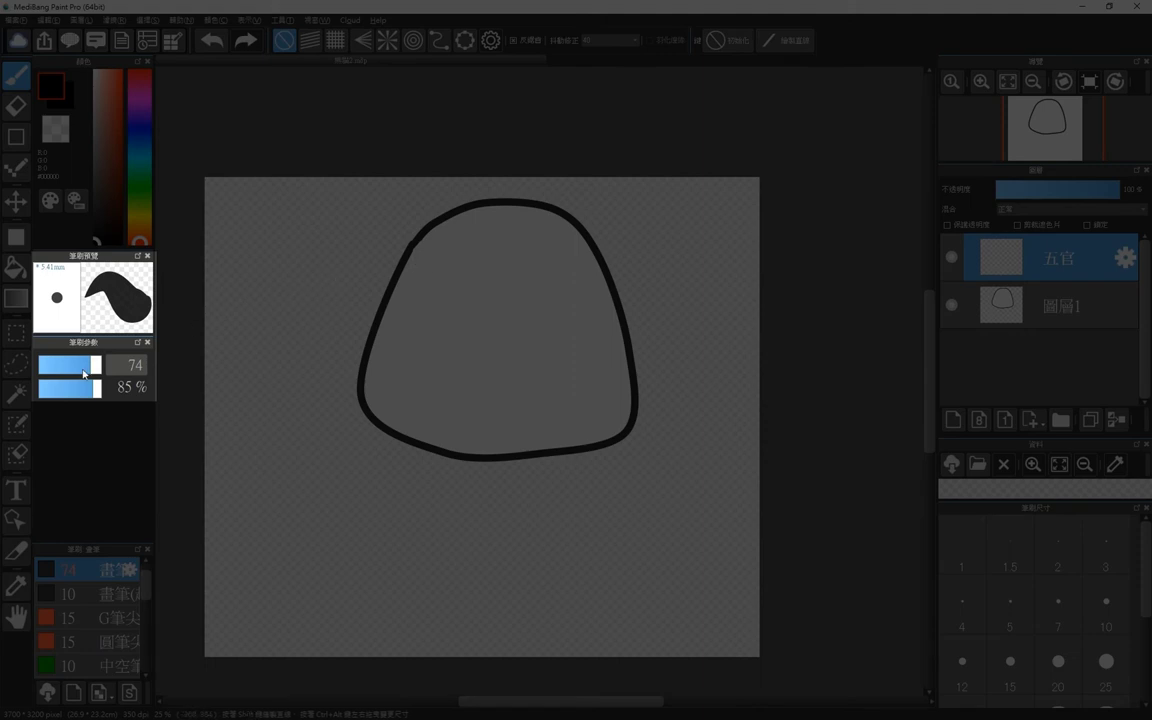
left_click_drag(85, 374, 79, 371)
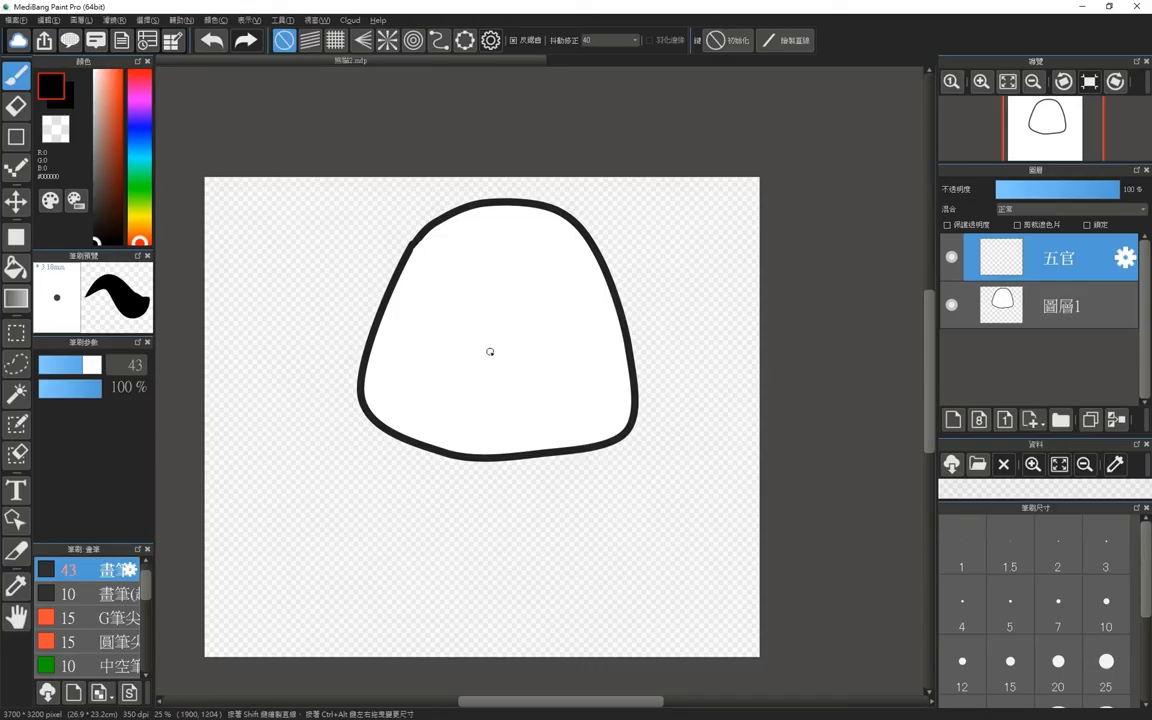
mouse_move(476, 338)
left_mouse_down()
mouse_move(504, 336)
mouse_move(479, 345)
mouse_move(484, 372)
mouse_move(512, 380)
mouse_move(526, 361)
left_mouse_up()
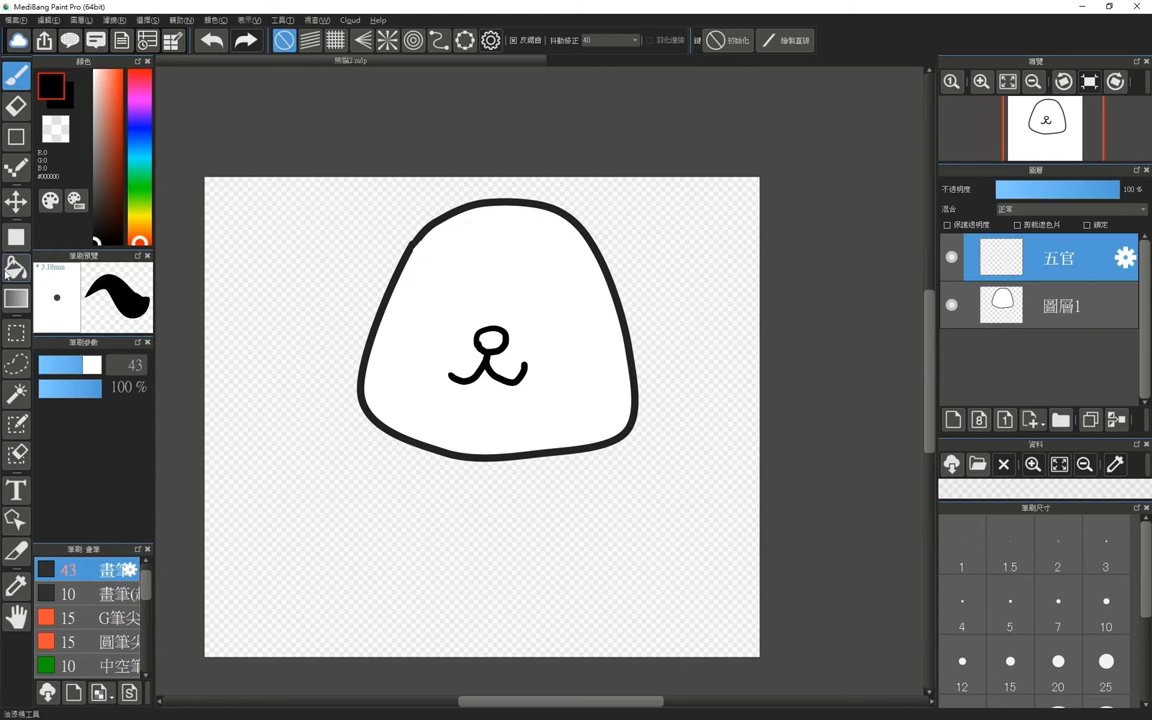
left_click(15, 266)
left_click(491, 341)
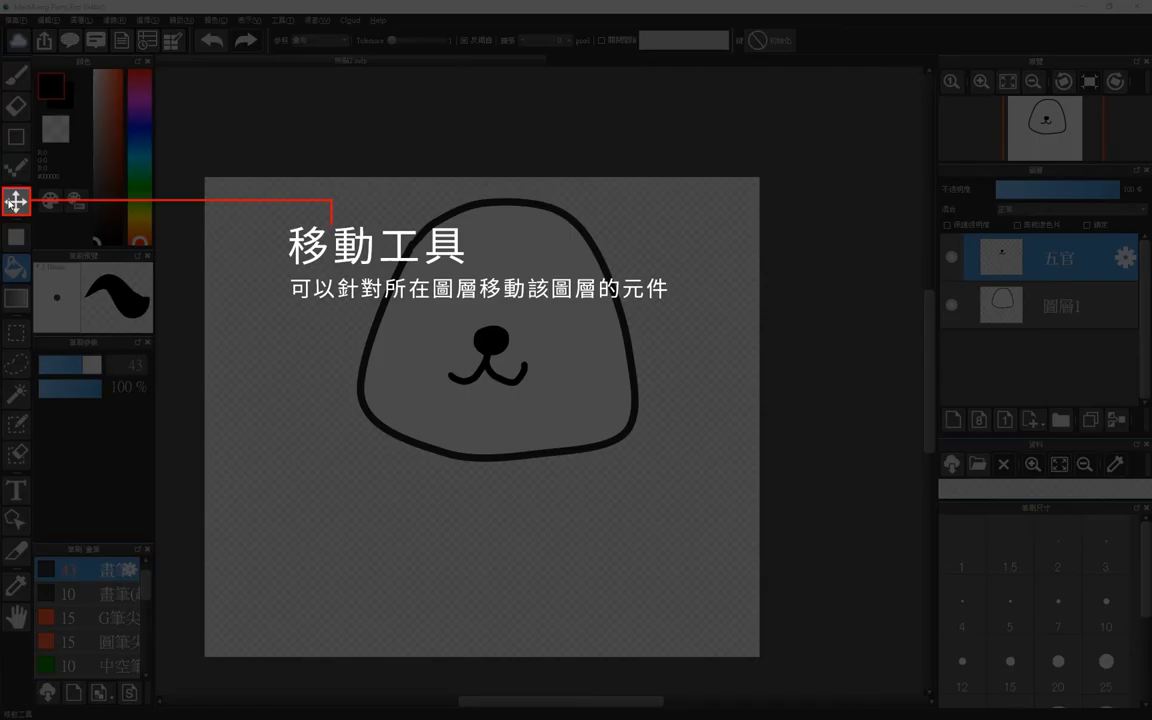
- Move the nose and mouth on the 五官 layer up to the middle of the face
left_click(15, 202)
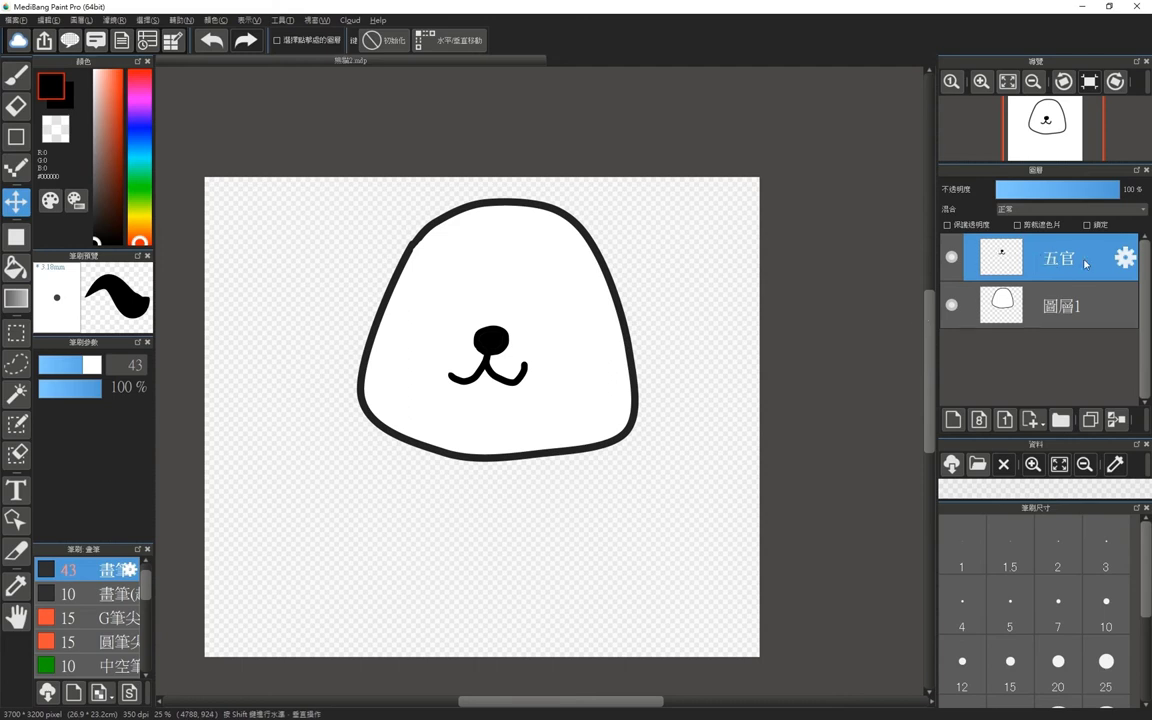
mouse_move(473, 394)
left_mouse_down()
mouse_move(465, 404)
mouse_move(481, 401)
mouse_move(483, 365)
mouse_move(458, 436)
mouse_move(442, 381)
mouse_move(442, 416)
mouse_move(486, 398)
mouse_move(474, 391)
left_mouse_up()
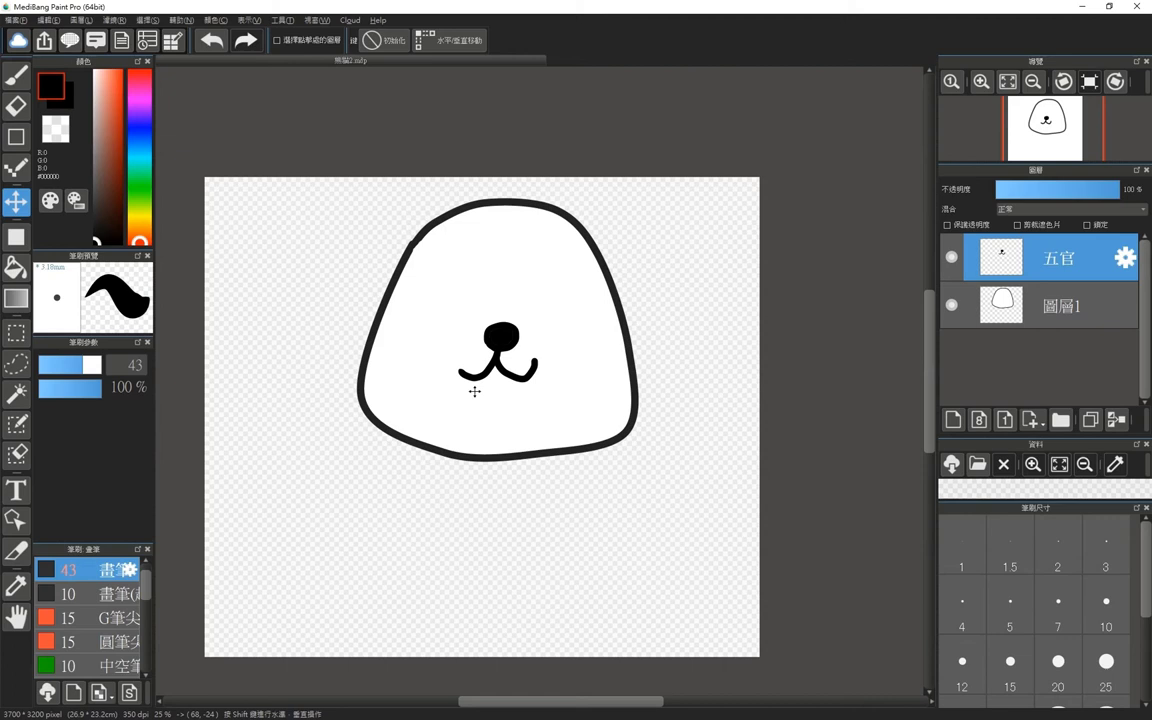
left_click_drag(474, 391, 462, 391)
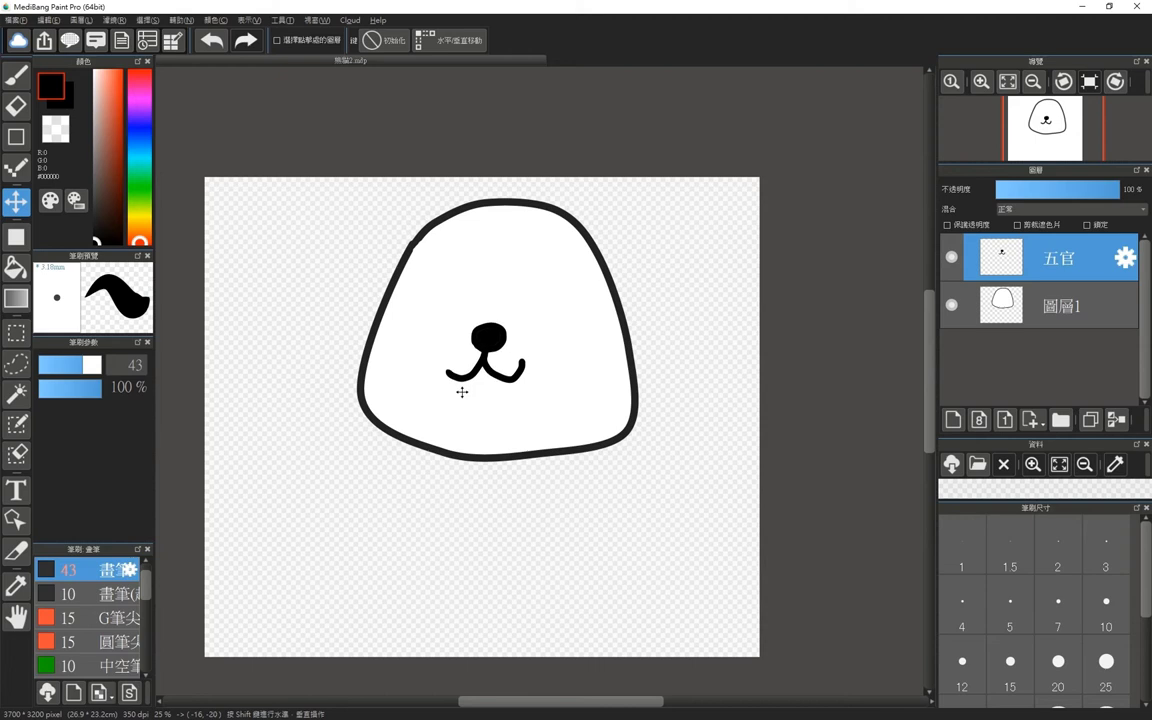
left_click_drag(462, 391, 468, 342)
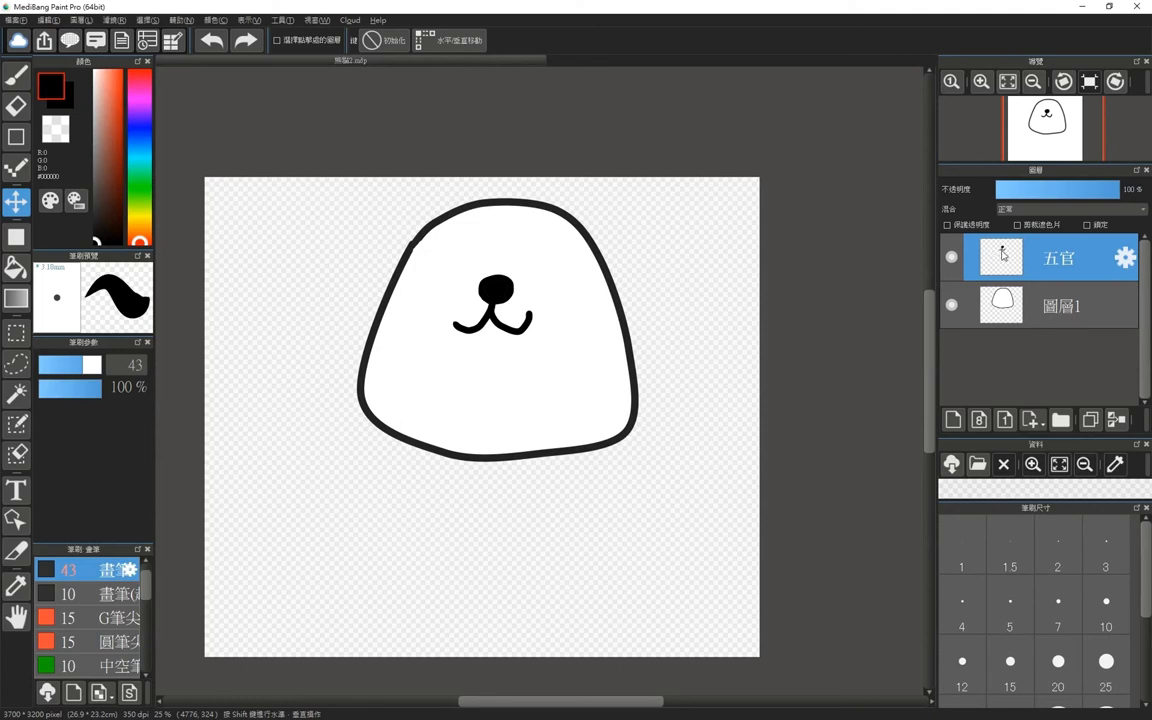
- Transform the nose and mouth on the 五官 layer: shrink them, rotate them slightly clockwise and shift them slightly up and left
left_click(146, 22)
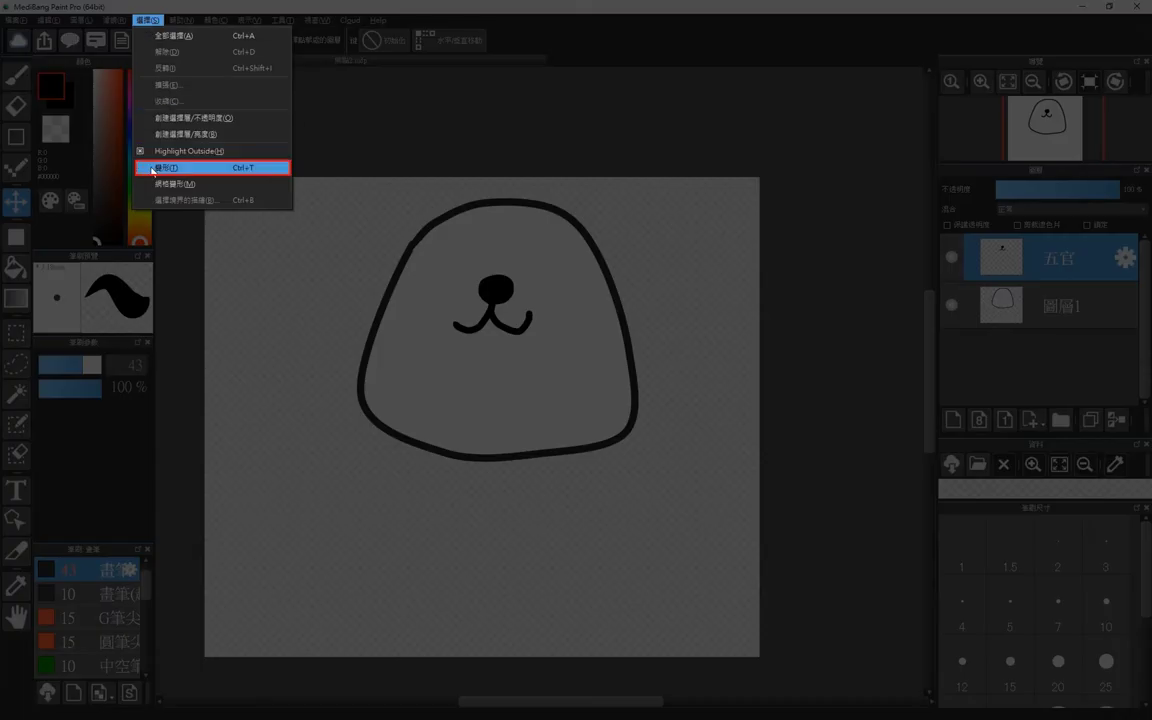
left_click(152, 170)
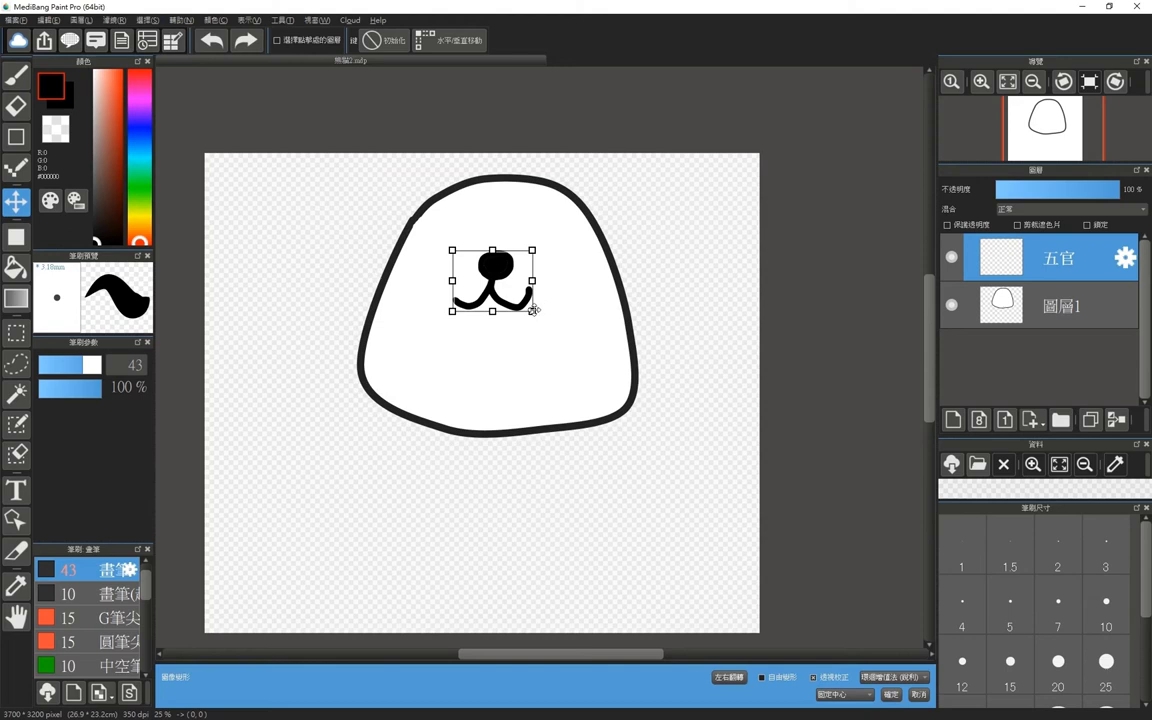
left_click_drag(532, 310, 521, 307)
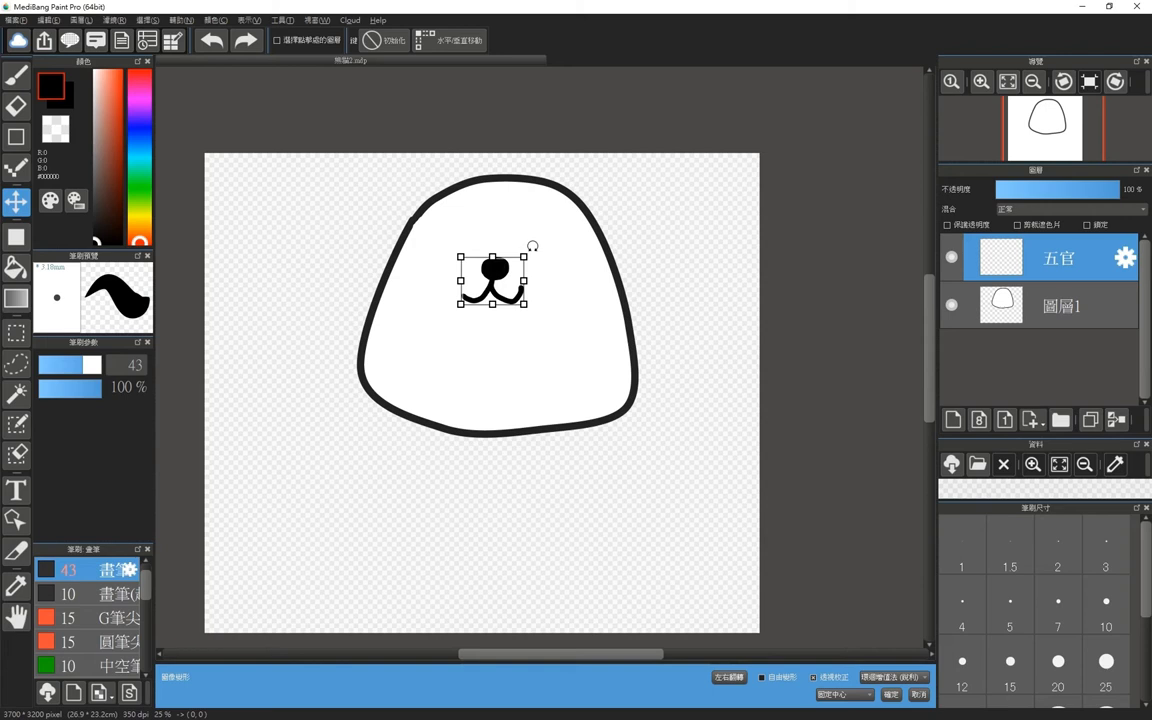
left_click_drag(532, 245, 499, 265)
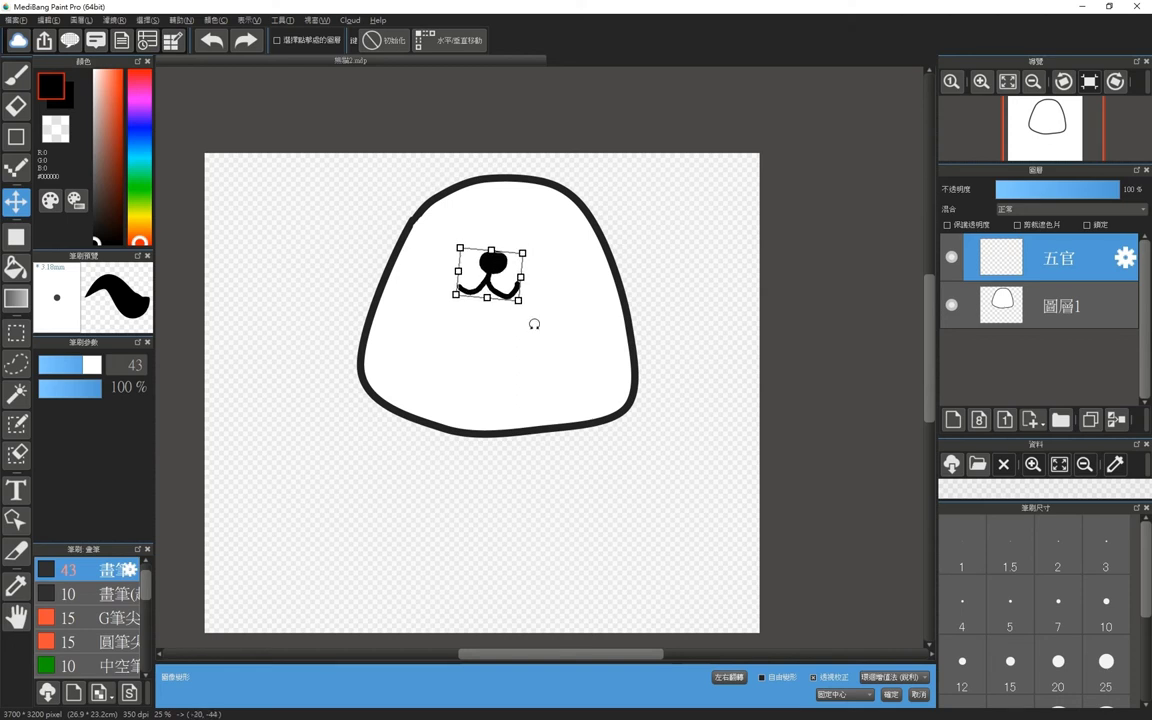
key("Return")
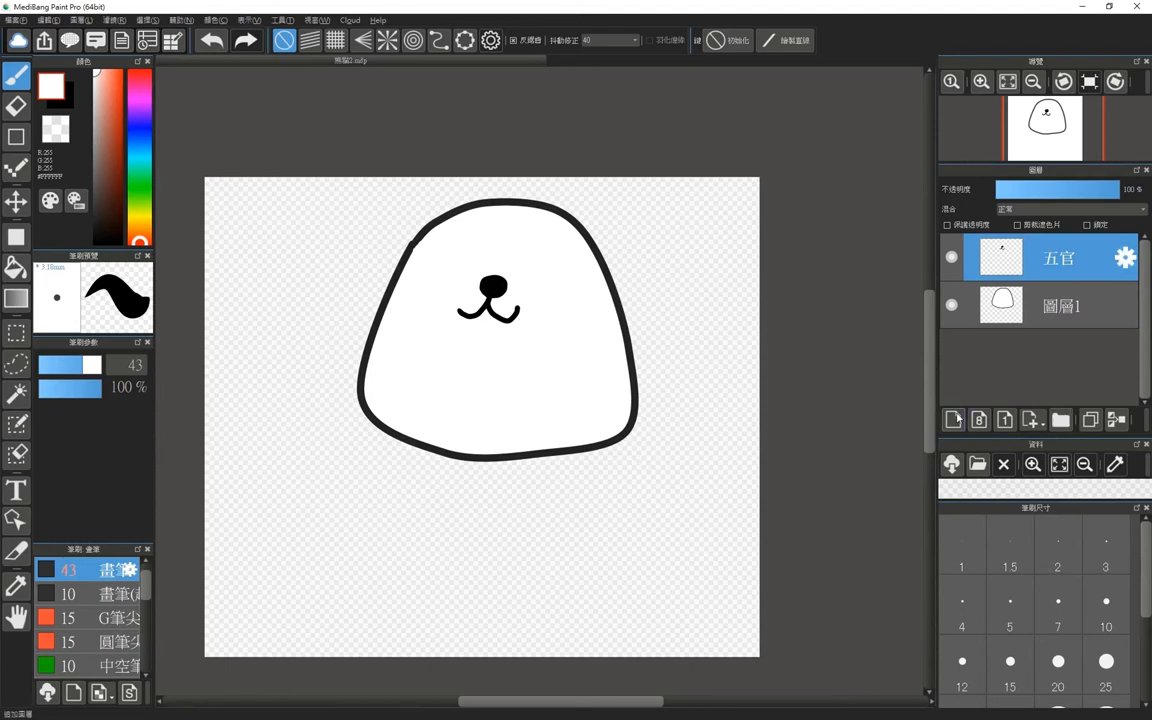
- Add a new layer above 五官 and name it 眼
left_click(955, 419)
double_click(1063, 272)
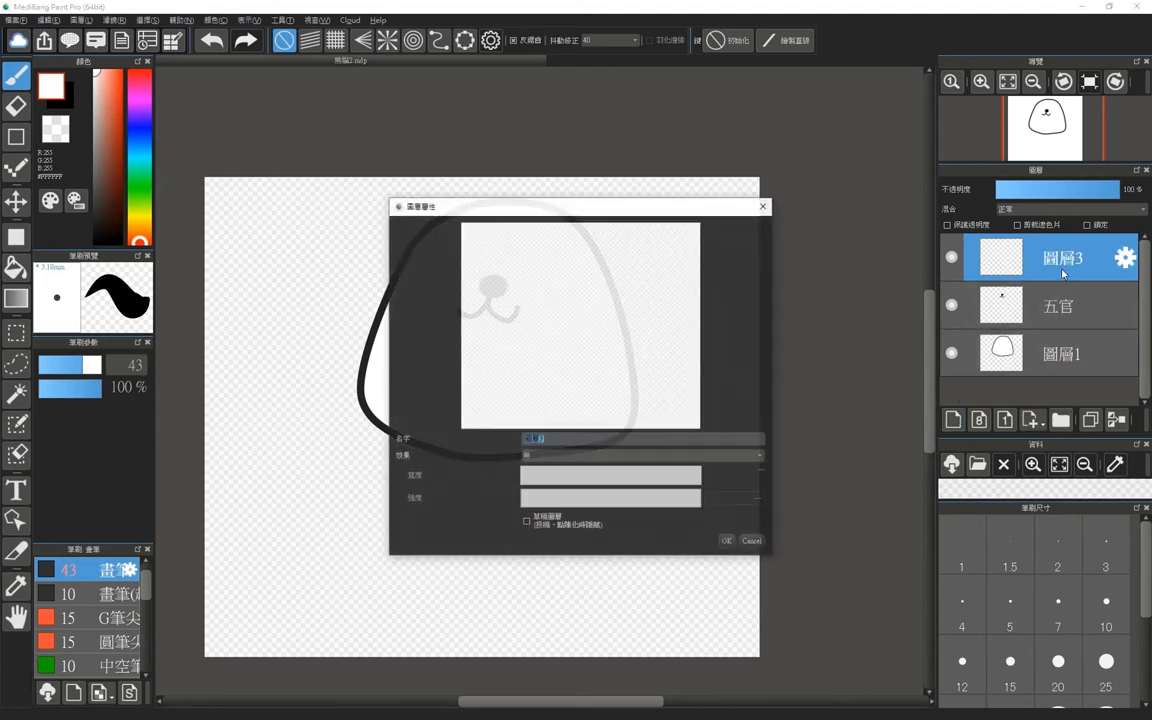
type("眼")
key("Return")
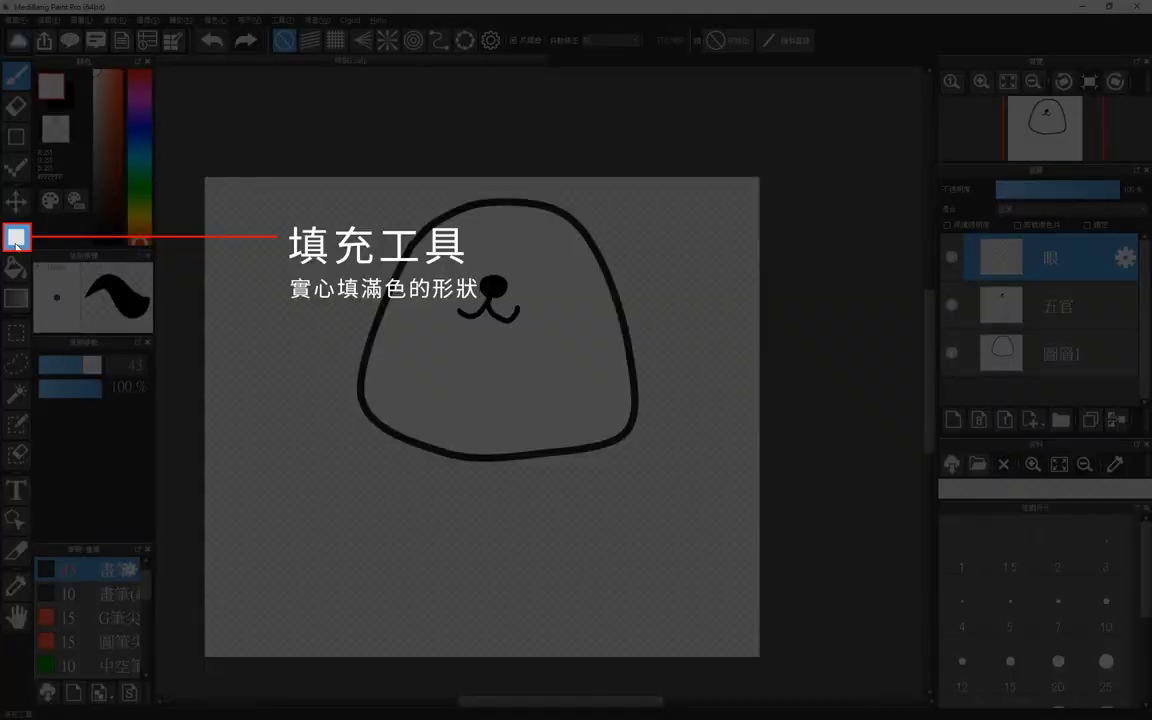
- Draw two solid black (#000000) ellipses on the 眼 layer as eyes, one on each side of the nose
left_click(16, 240)
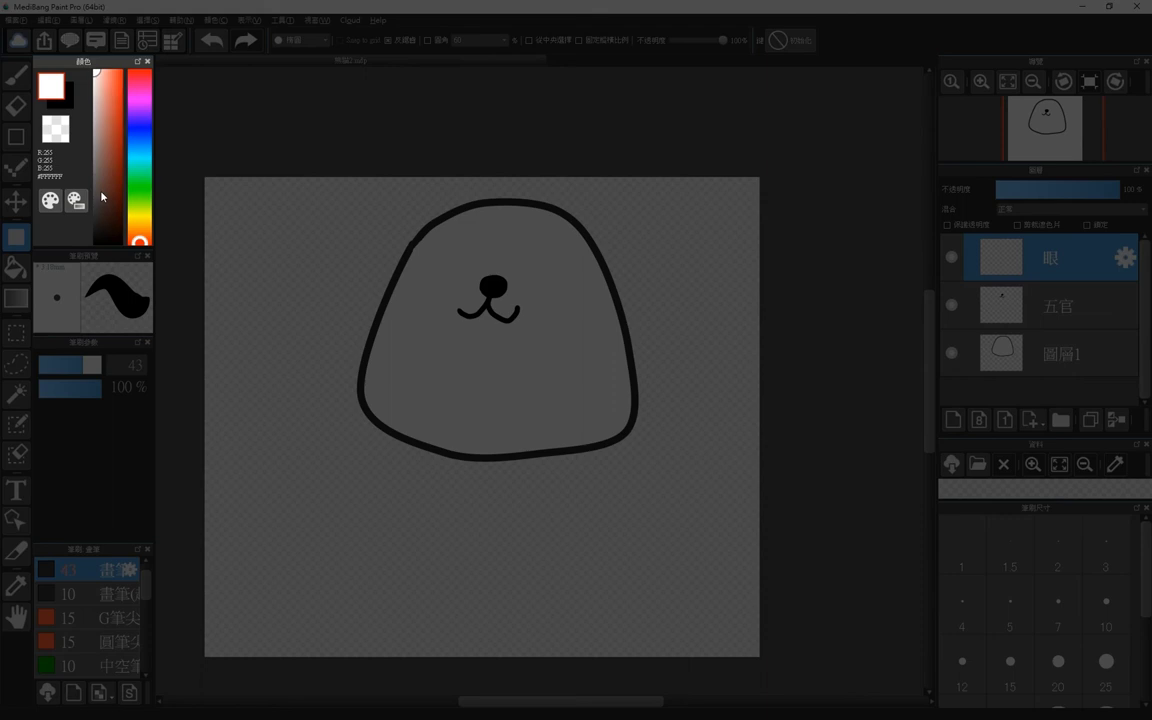
left_click_drag(102, 197, 84, 258)
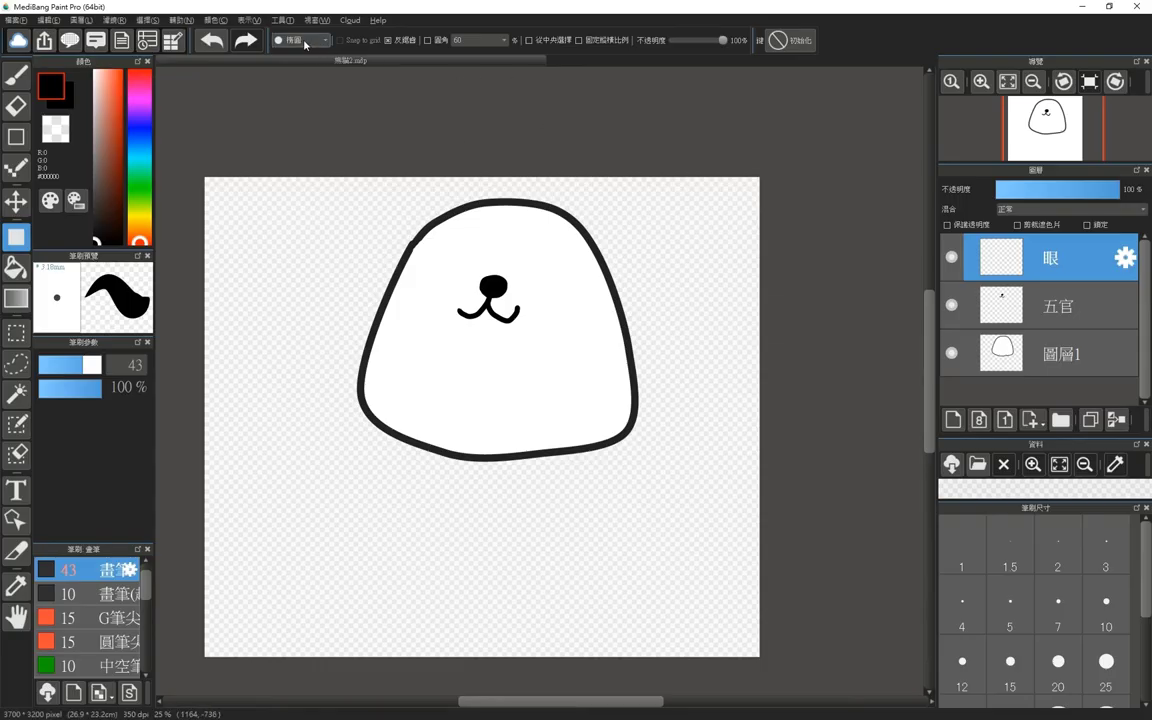
left_click(305, 45)
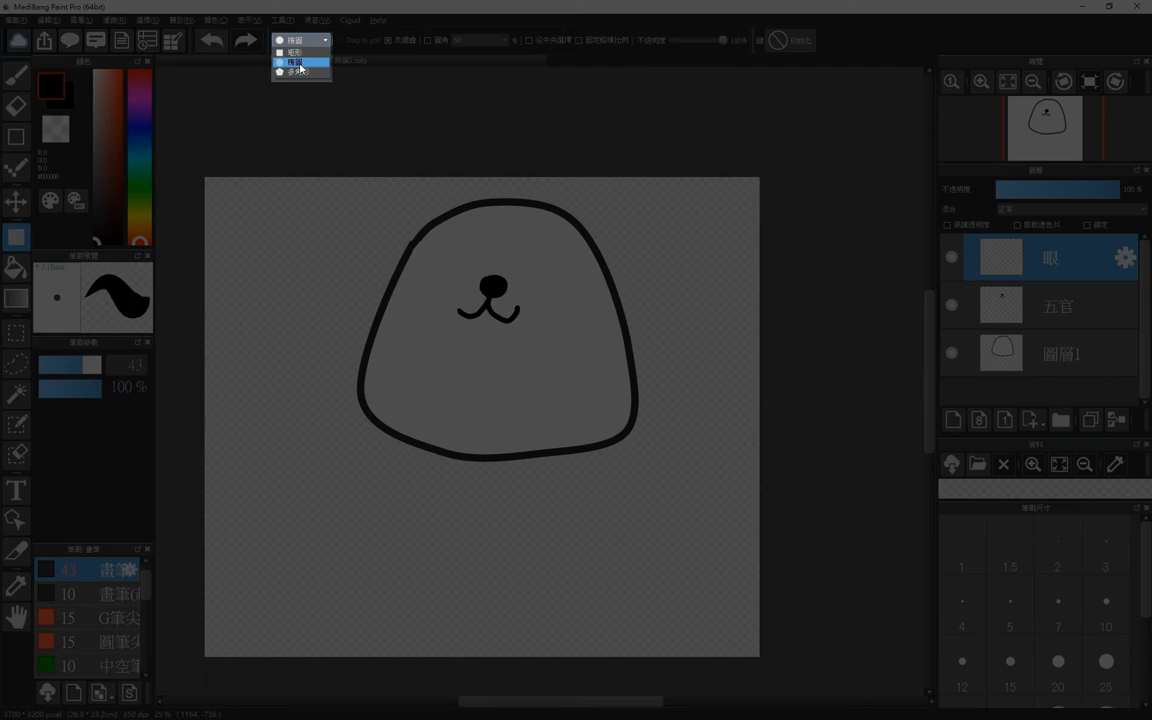
left_click(298, 63)
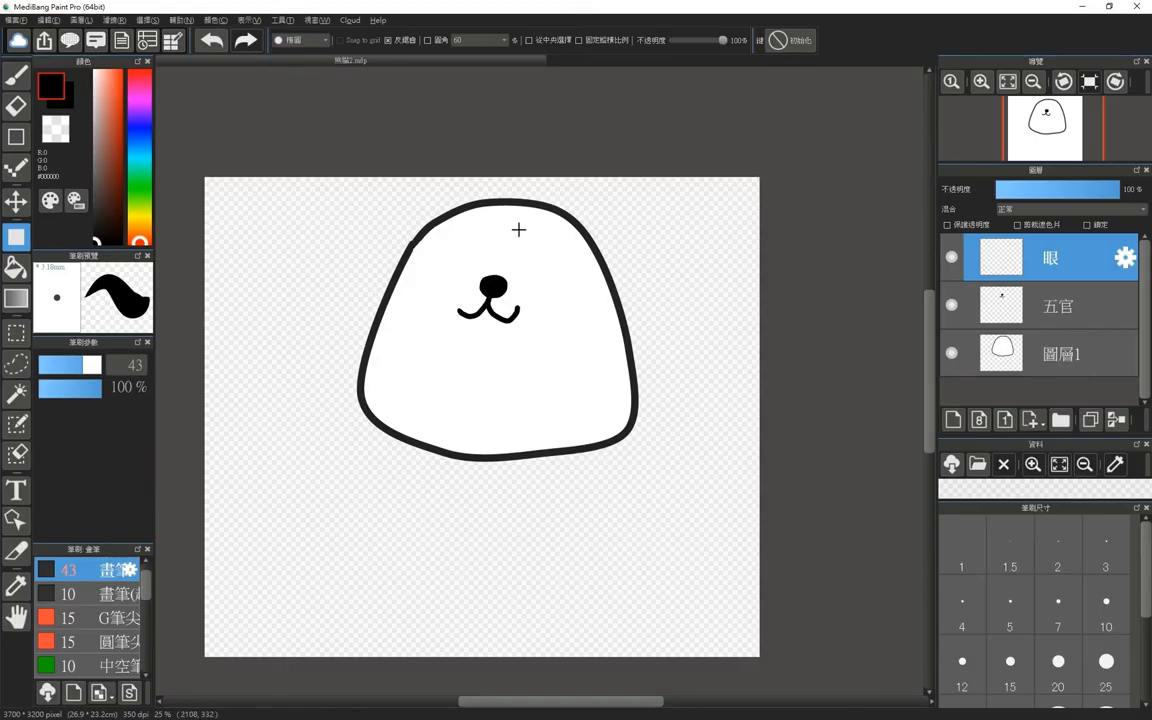
left_click_drag(524, 261, 571, 304)
left_click_drag(426, 255, 467, 296)
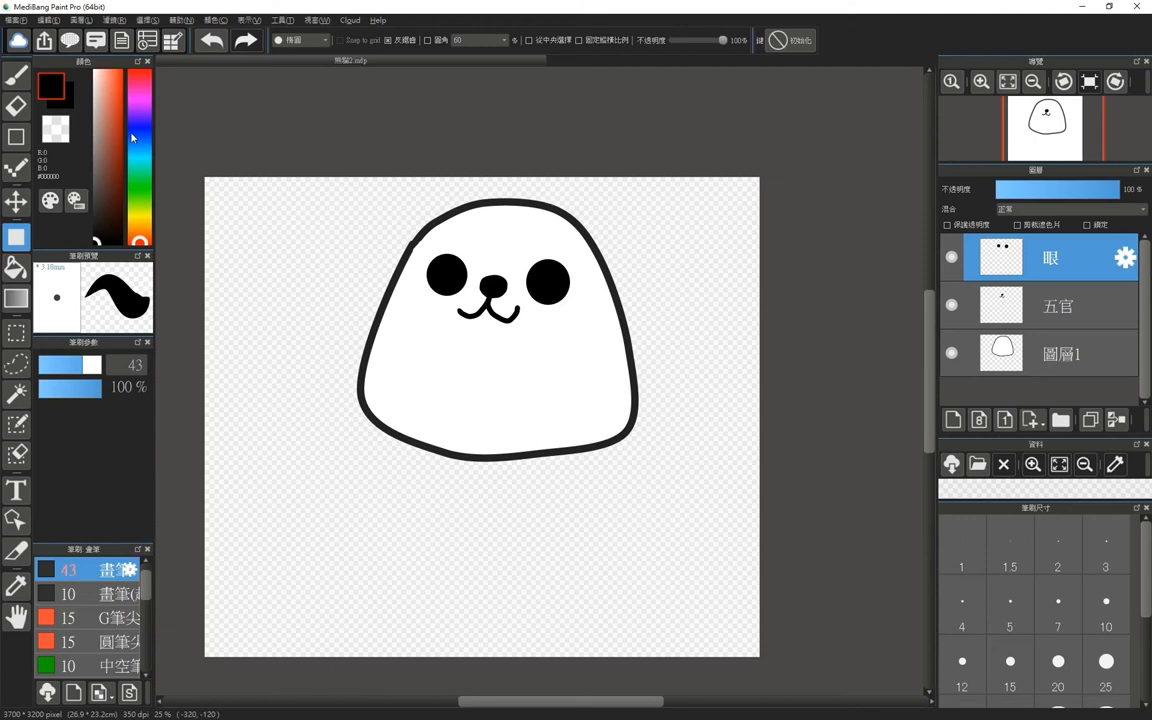
- Add a small solid white (#FFFFFF) ellipse inside each black eye as a highlight
key("x")
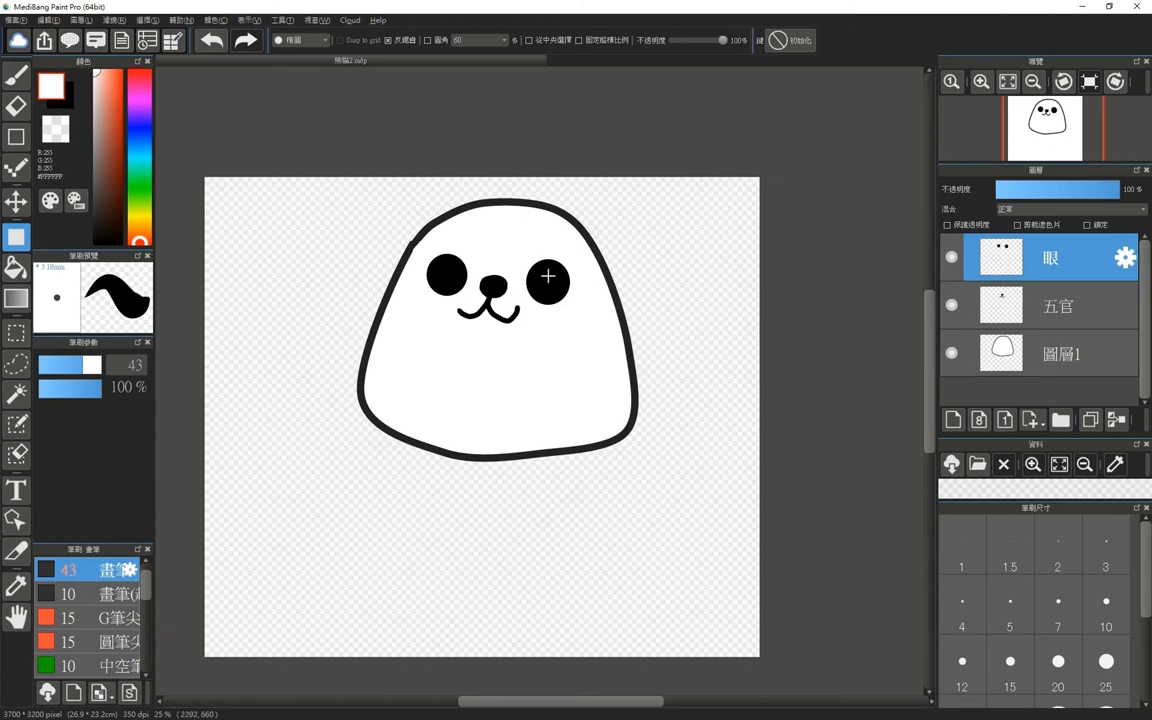
left_click_drag(553, 277, 561, 285)
left_click_drag(449, 266, 458, 276)
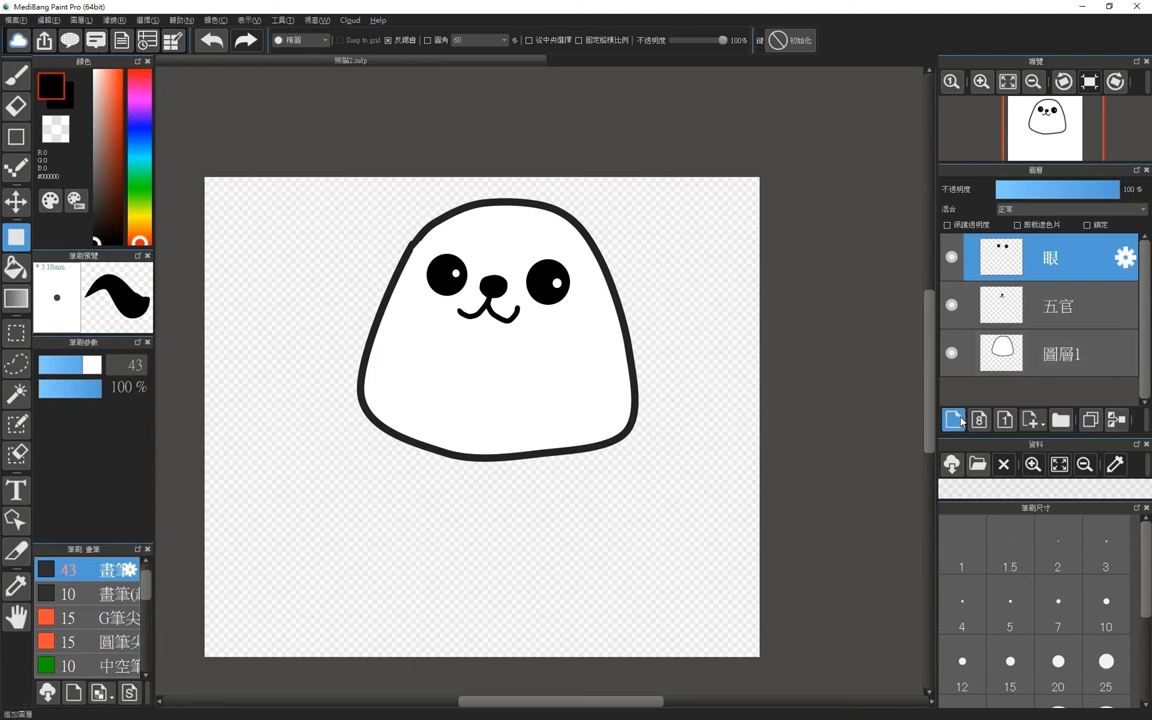
- Add a new layer named 耳 above 眼 and draw two solid black circles on it as ears at the head's upper corners
left_click(953, 419)
double_click(1045, 262)
type("耳")
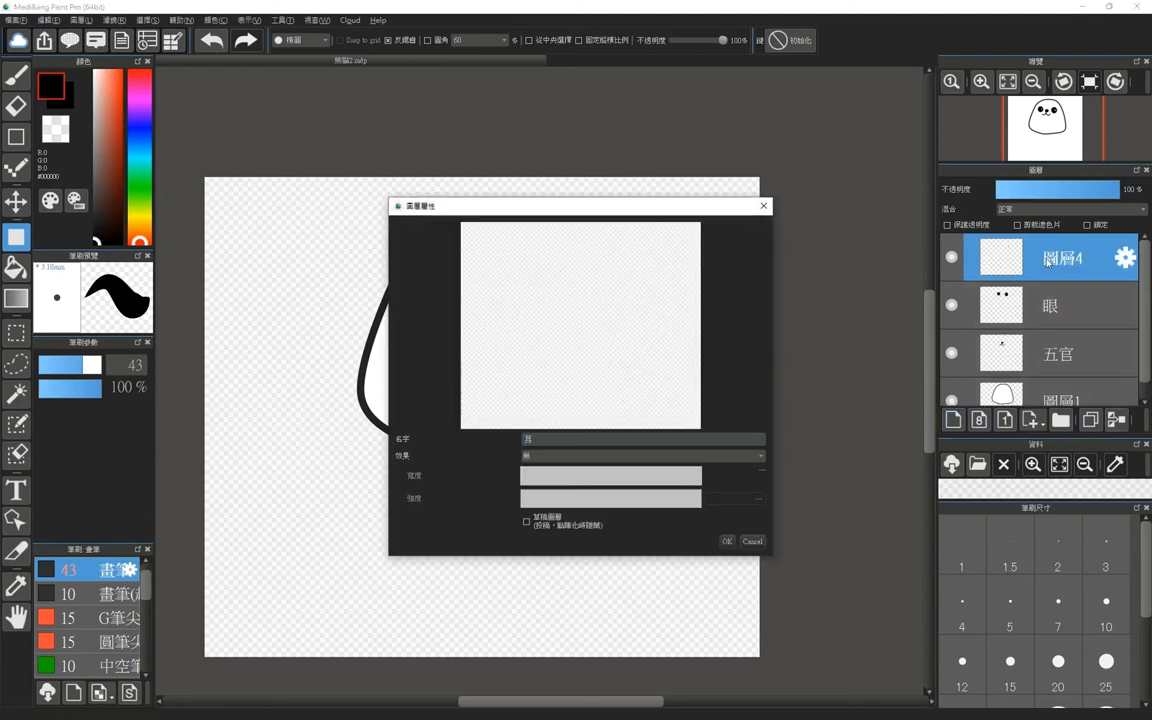
key("Return")
key("Return")
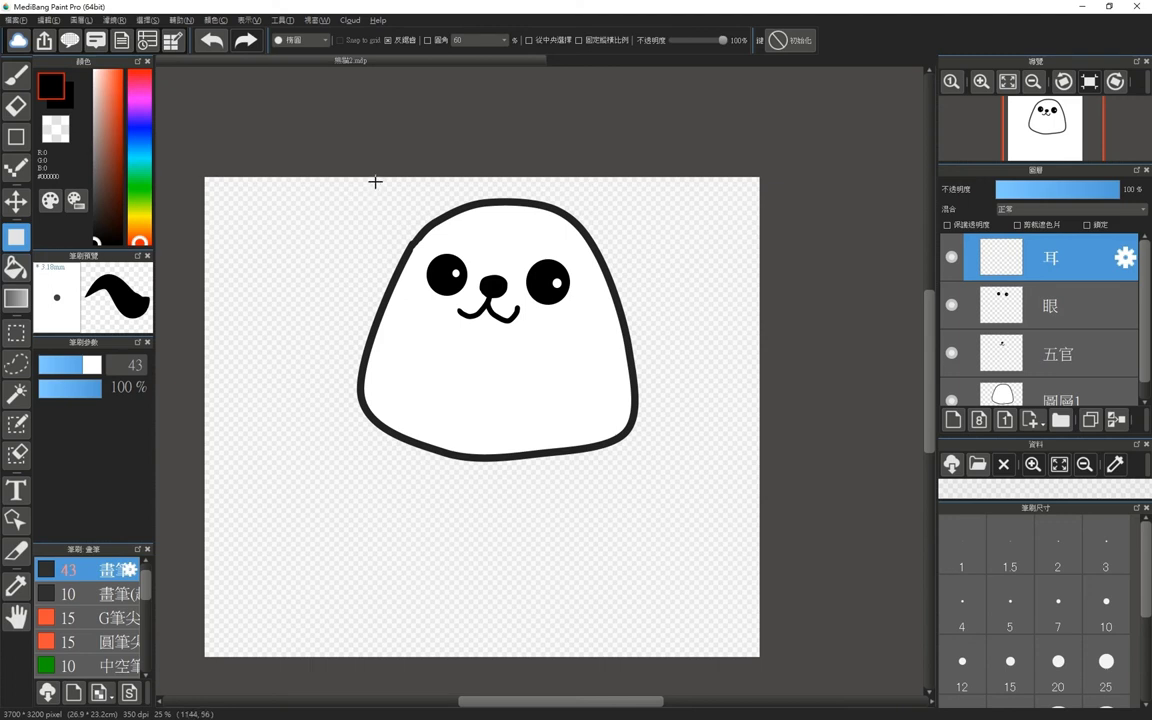
left_click_drag(378, 183, 452, 258)
left_click_drag(558, 192, 625, 263)
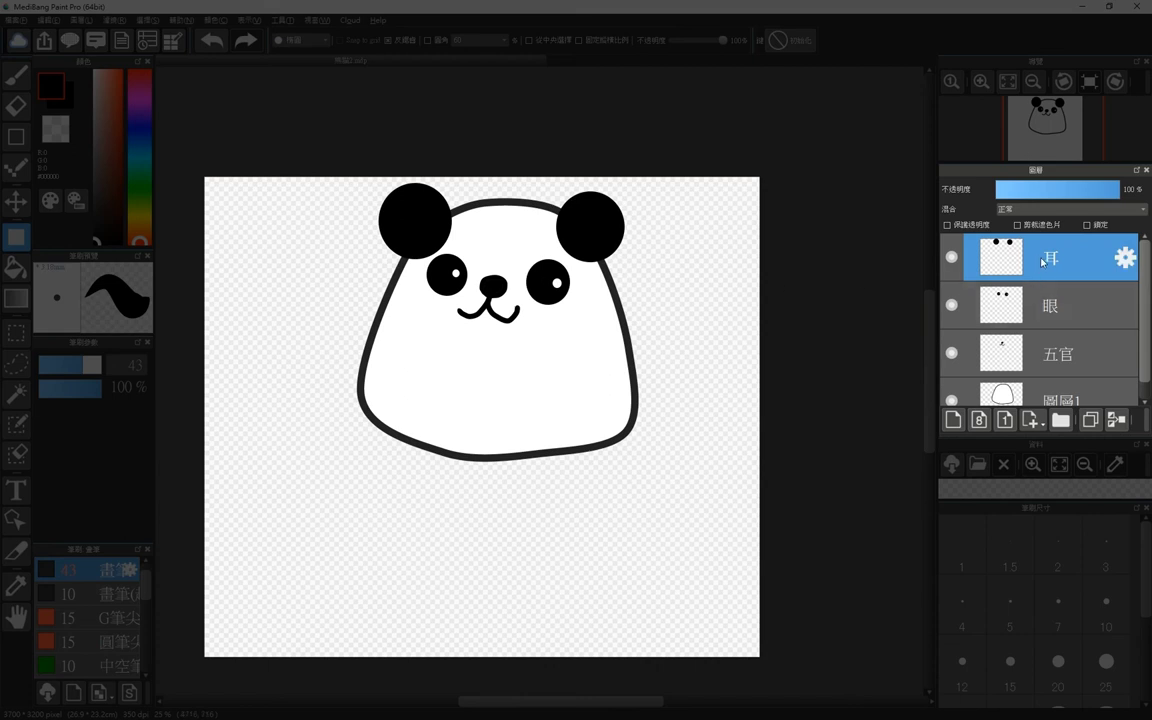
- Place the 耳 layer below 圖層1 and shift the ears slightly down behind the head
left_click_drag(1043, 262, 1057, 403)
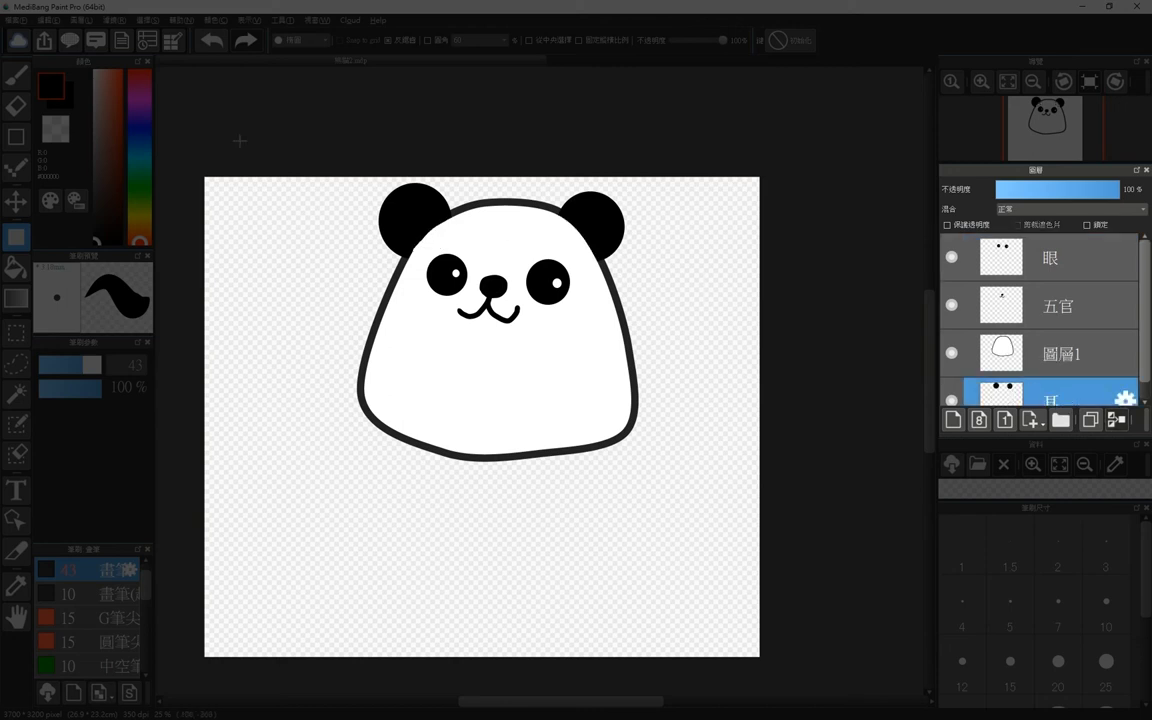
left_click(15, 201)
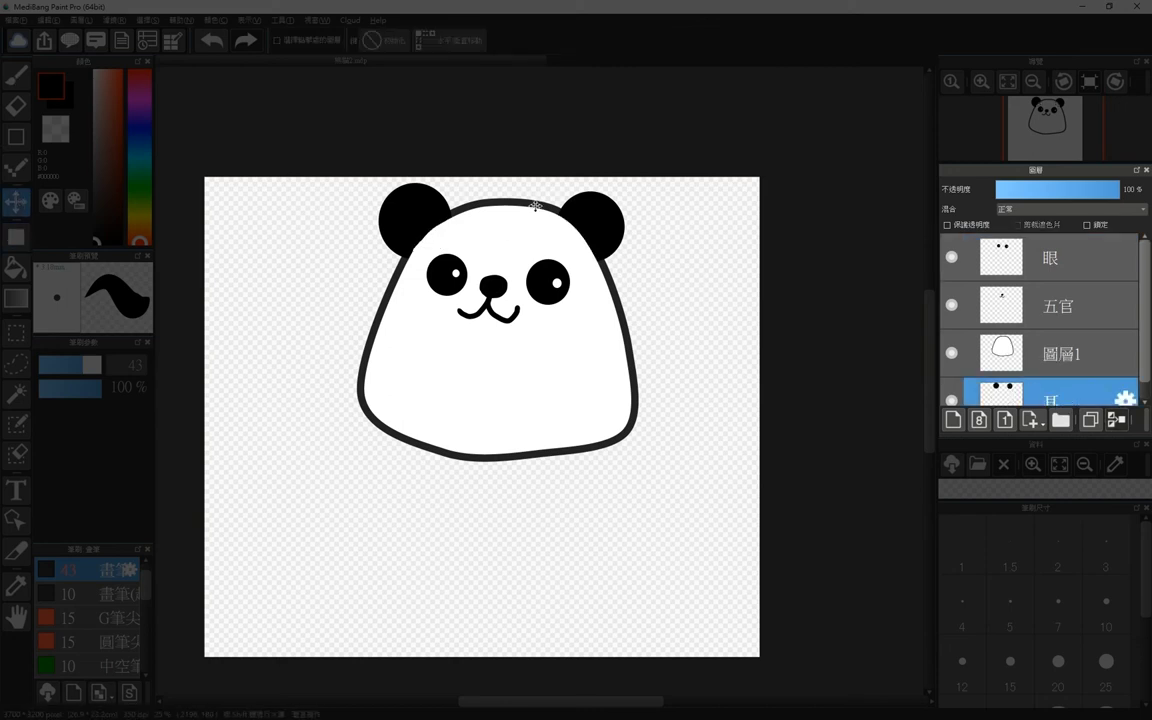
left_click_drag(609, 226, 609, 233)
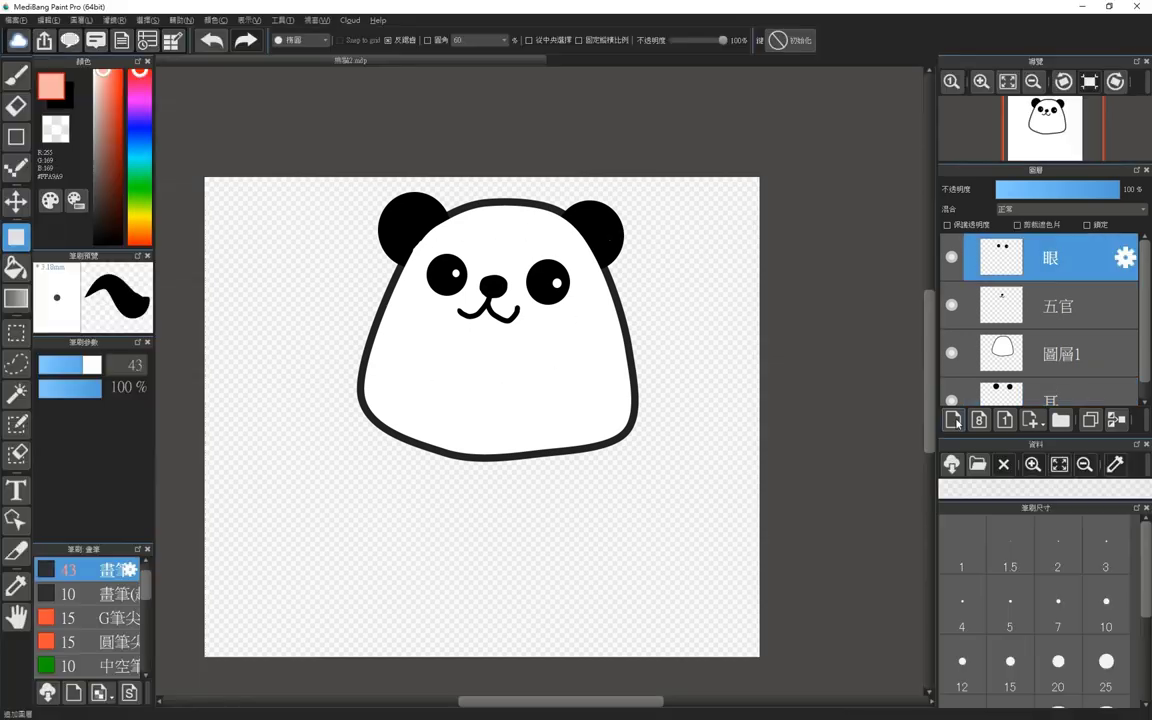
- Add a new layer above 眼 and name it 腮
left_click(954, 420)
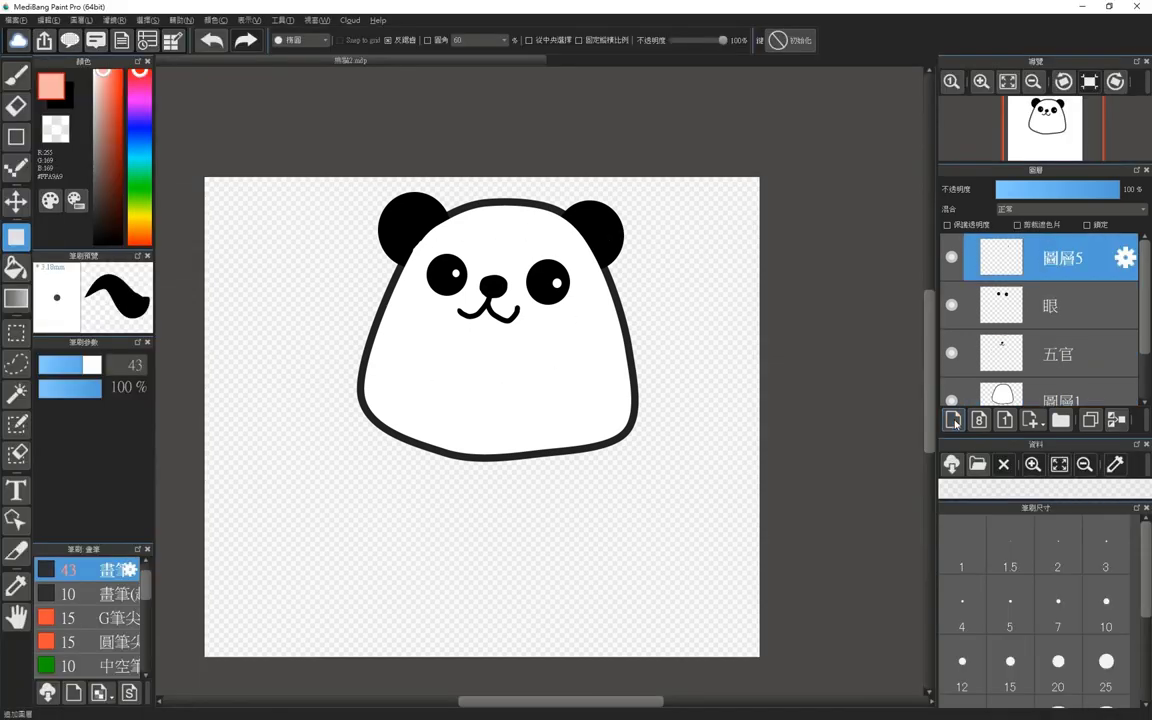
double_click(1005, 245)
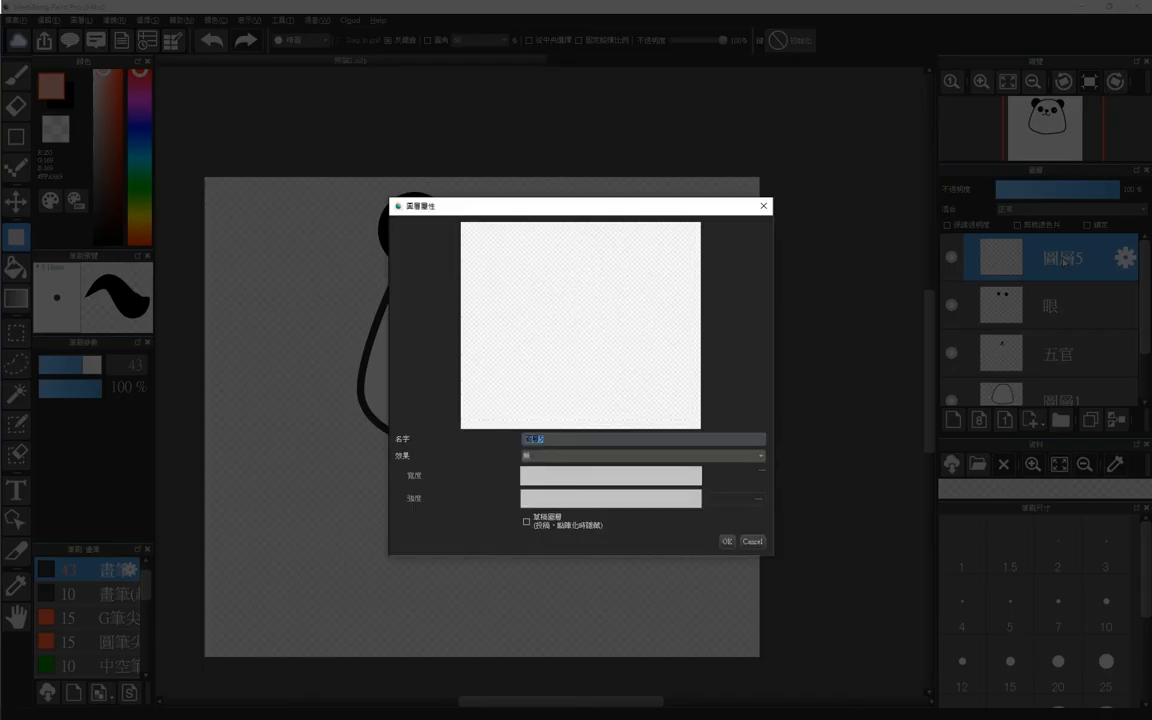
type("腮")
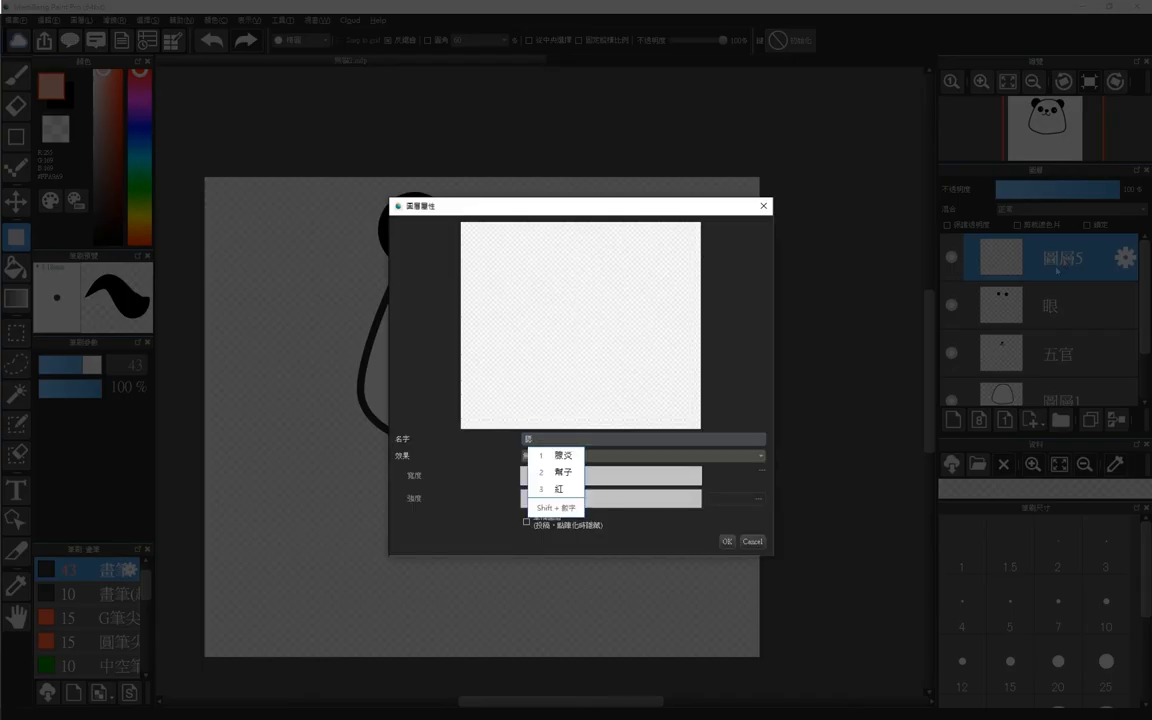
left_click(727, 541)
left_click(727, 541)
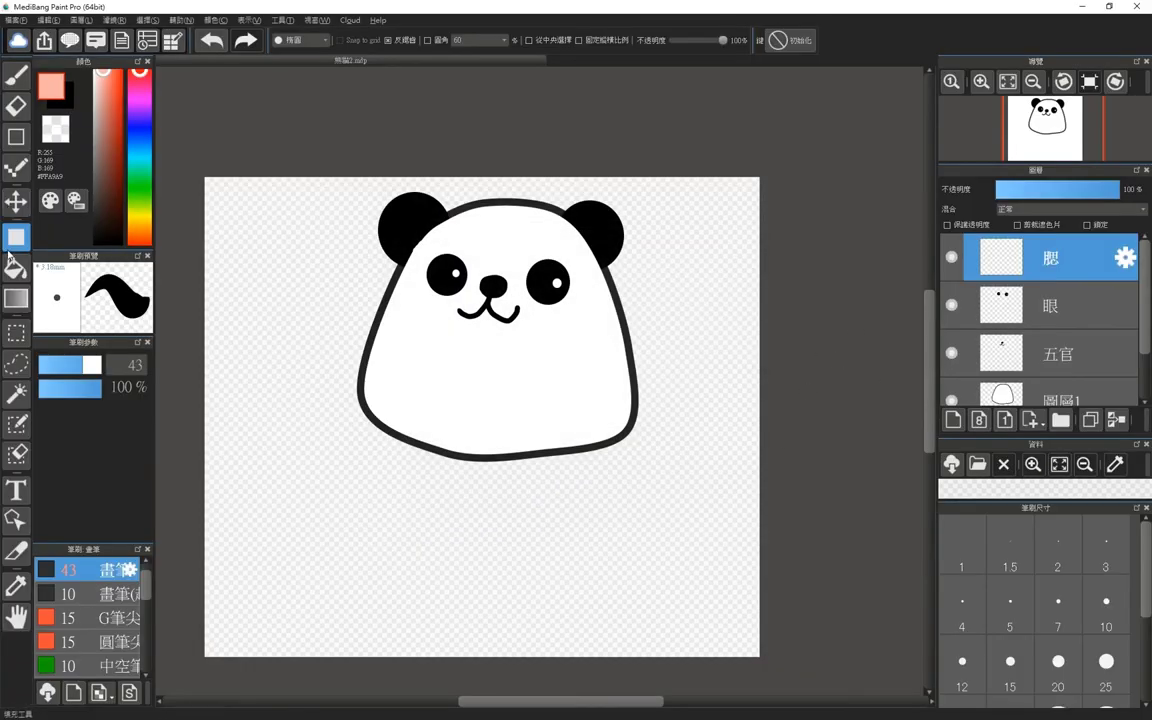
- Draw a small flat salmon-pink ellipse under each eye on the 腮 layer as blush
left_click(98, 68)
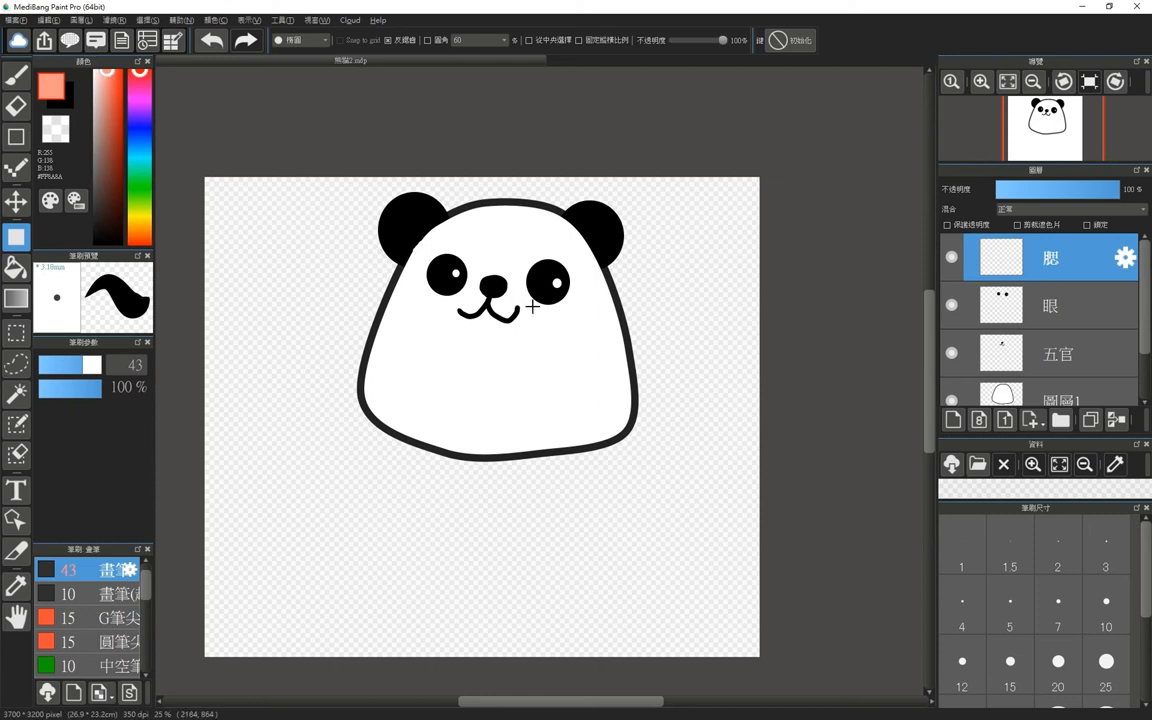
left_click_drag(535, 310, 565, 321)
left_click_drag(424, 299, 448, 308)
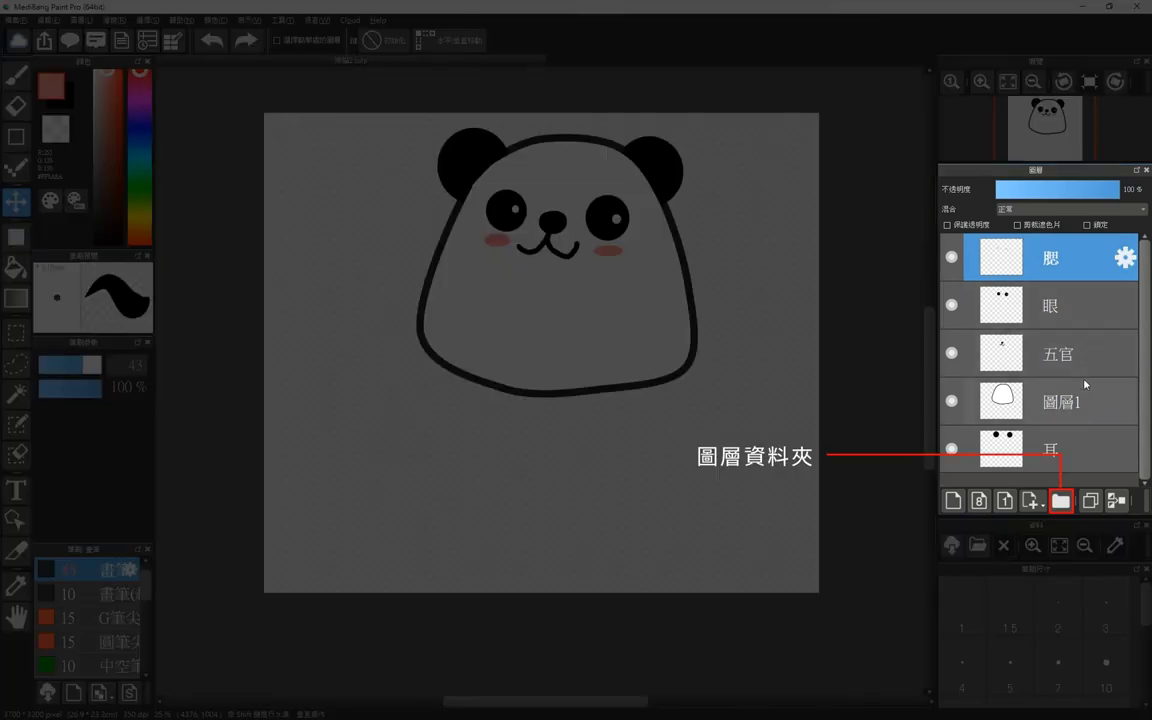
- Create a layer folder above the 腮 layer and name it 臉
left_click(1063, 502)
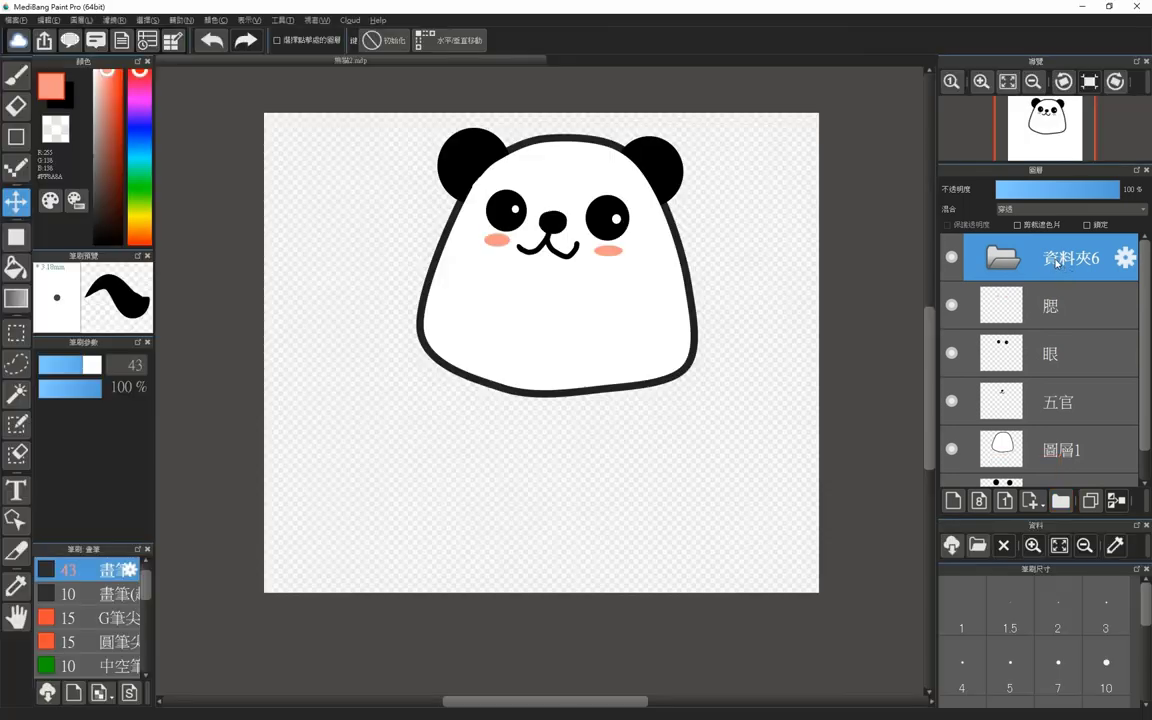
double_click(1057, 262)
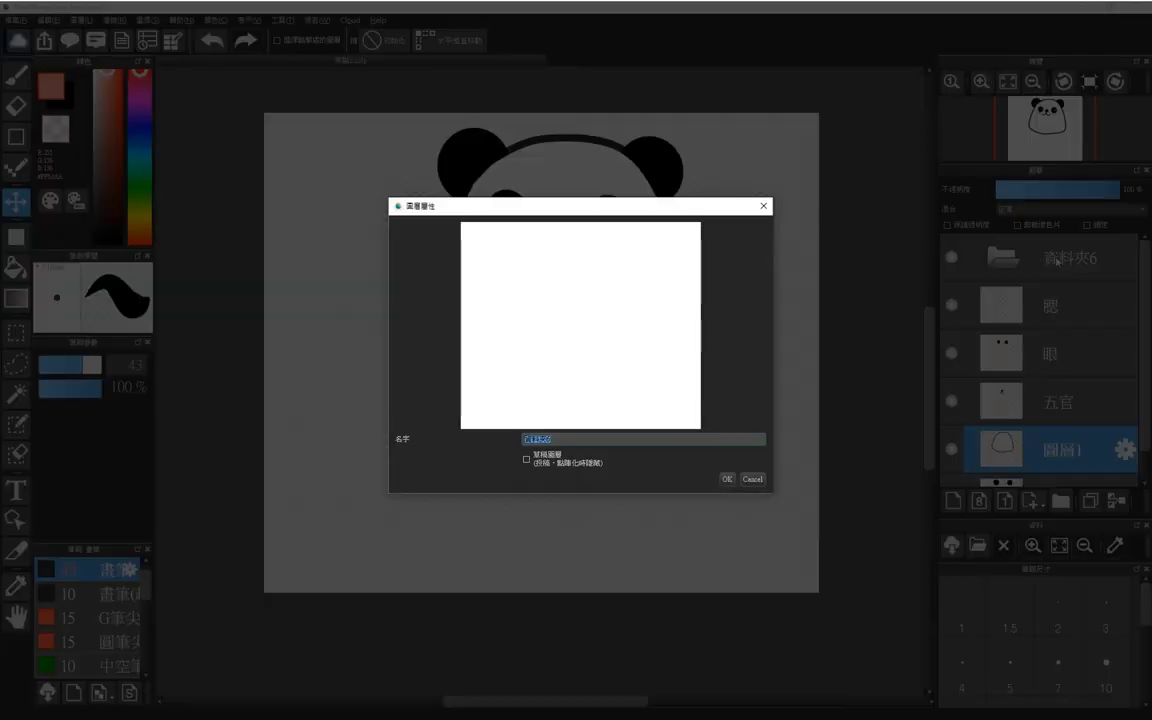
type("臉")
key("Return")
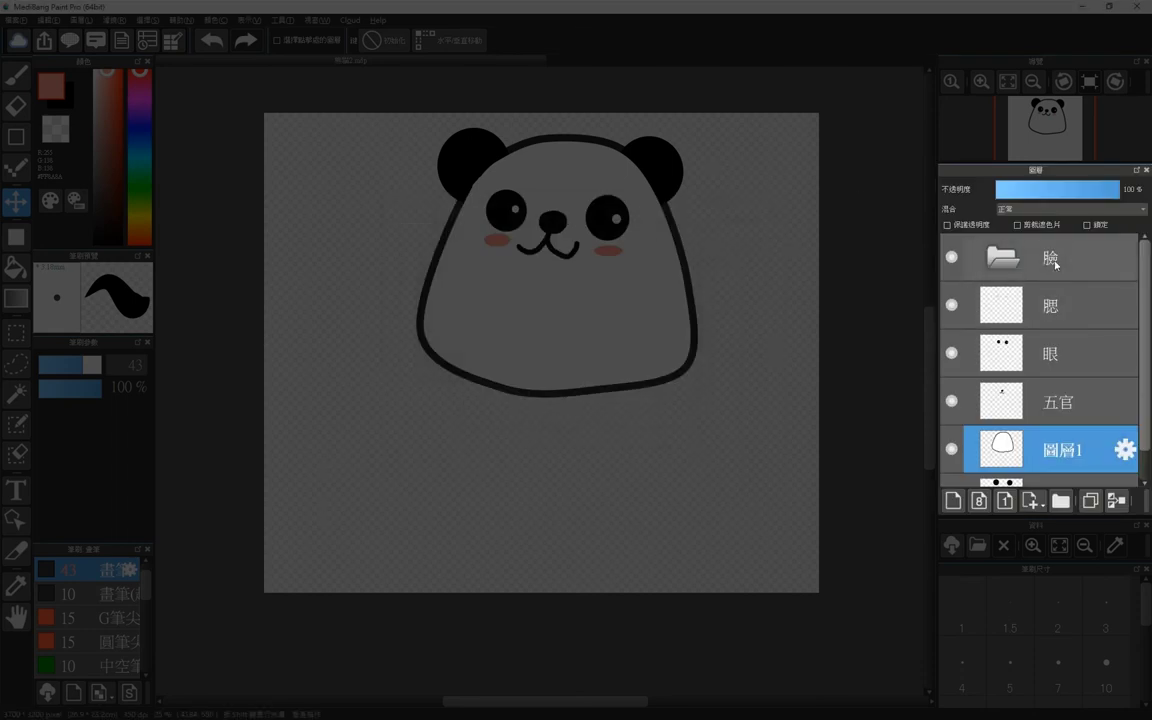
- Select the 腮, 眼 and 五官 layers together and move them into the 臉 folder
left_click(1075, 312)
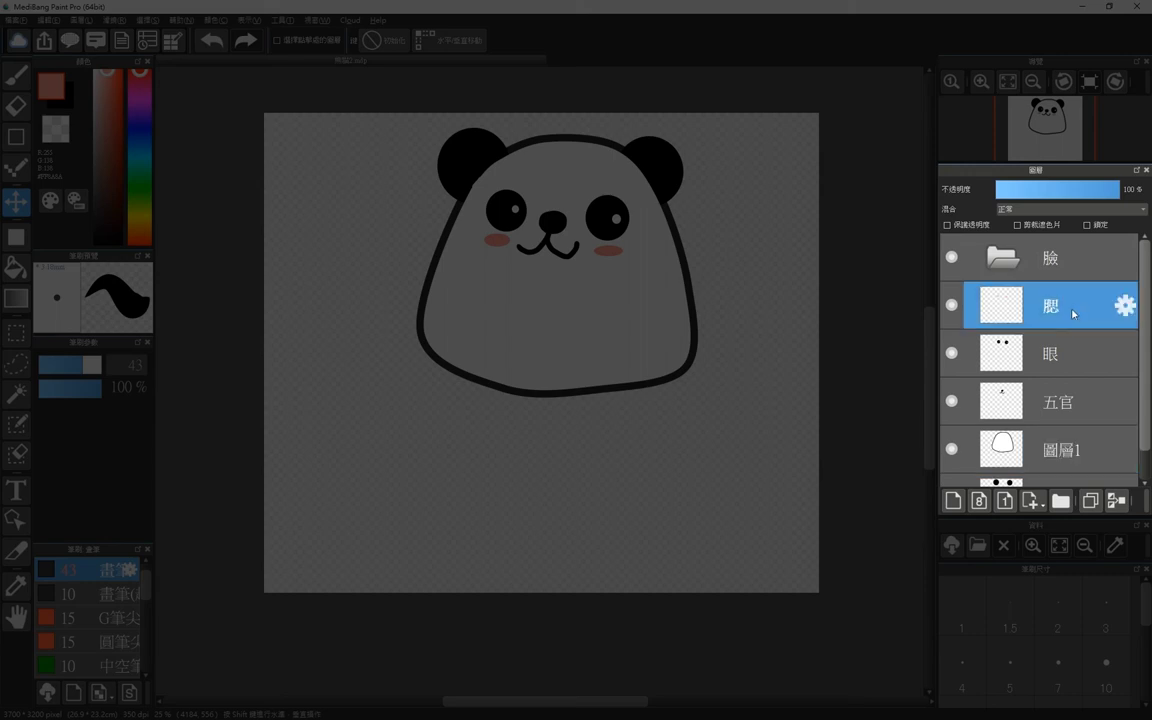
left_click(1067, 345, "shift")
left_click(1064, 388, "shift")
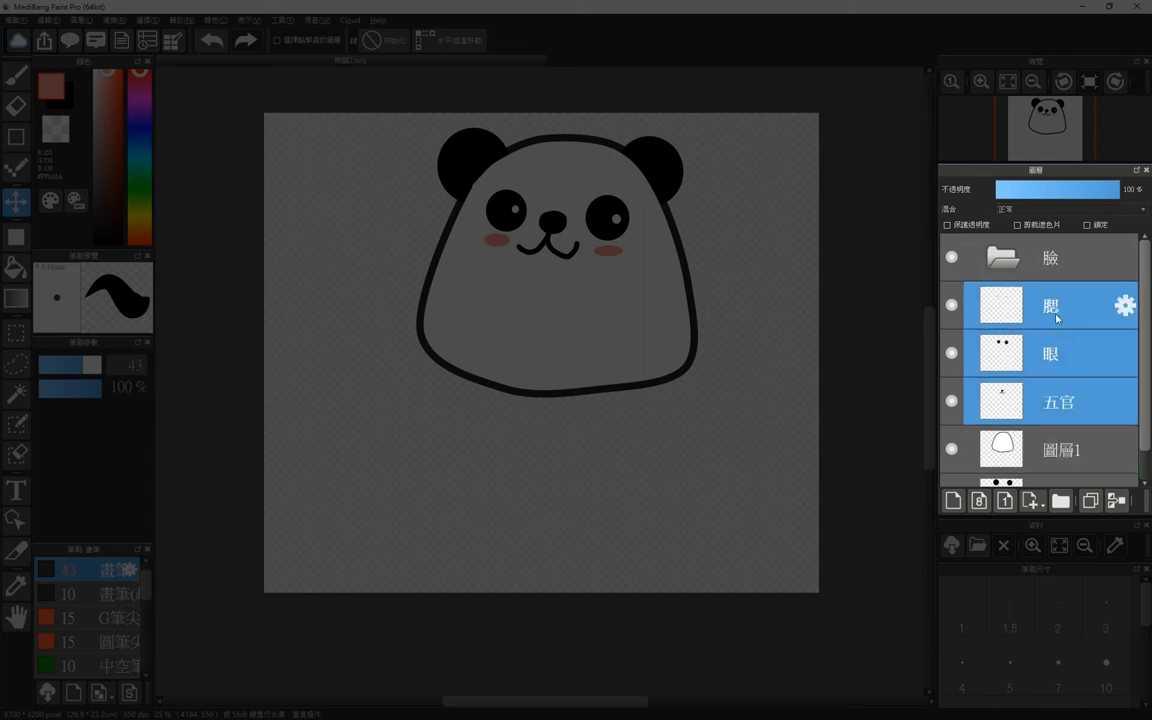
left_click_drag(1055, 315, 1058, 255)
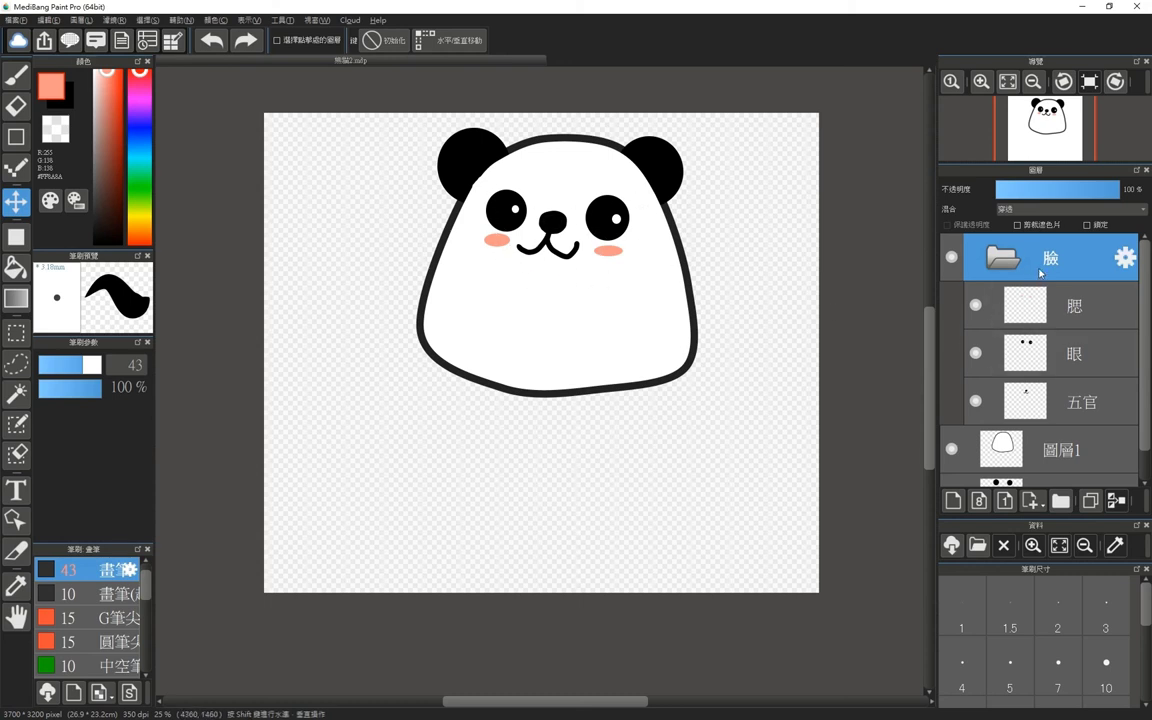
- Move all facial features in the 臉 folder down toward the middle of the head and toggle the folder's visibility
left_click_drag(546, 237, 546, 290)
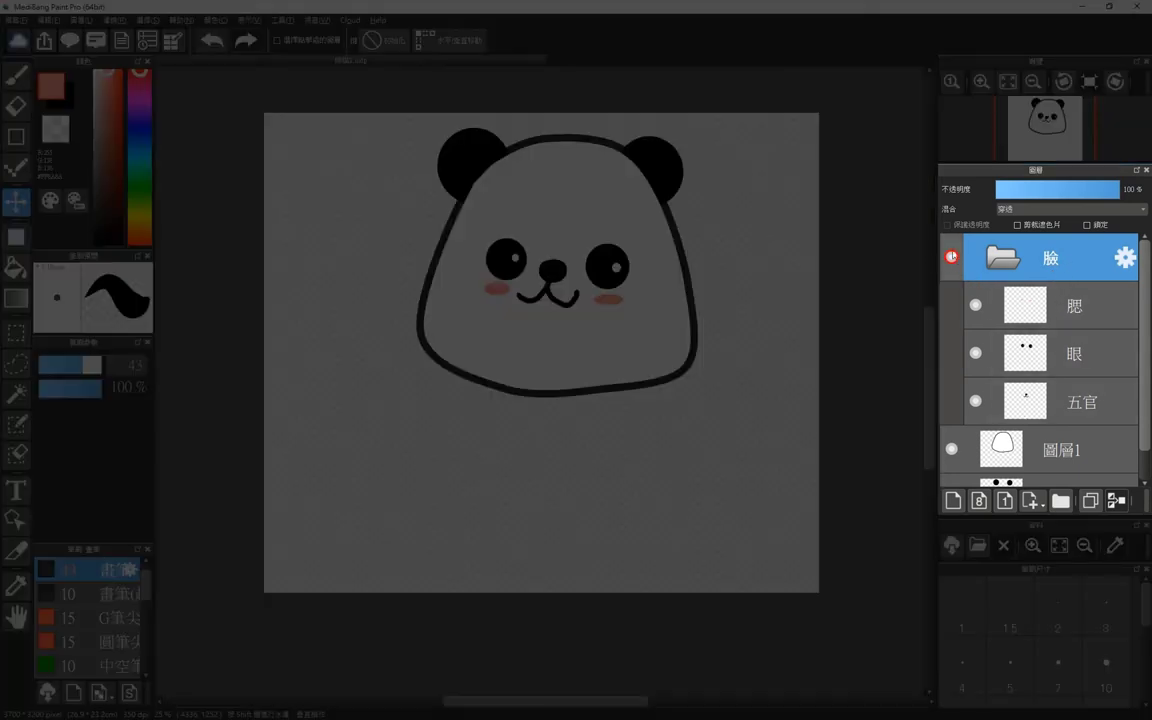
left_click(952, 256)
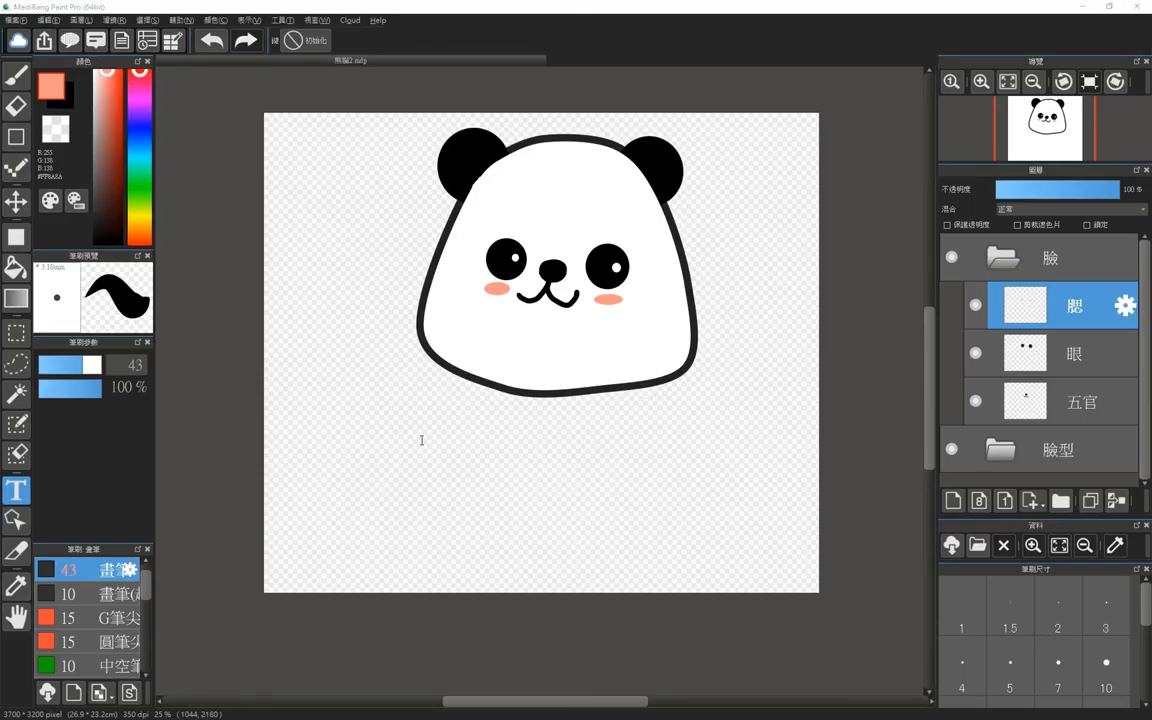
- Add the text 早安 below the panda's head in bold white Noto Sans with a 48 px black outline
left_click(422, 441)
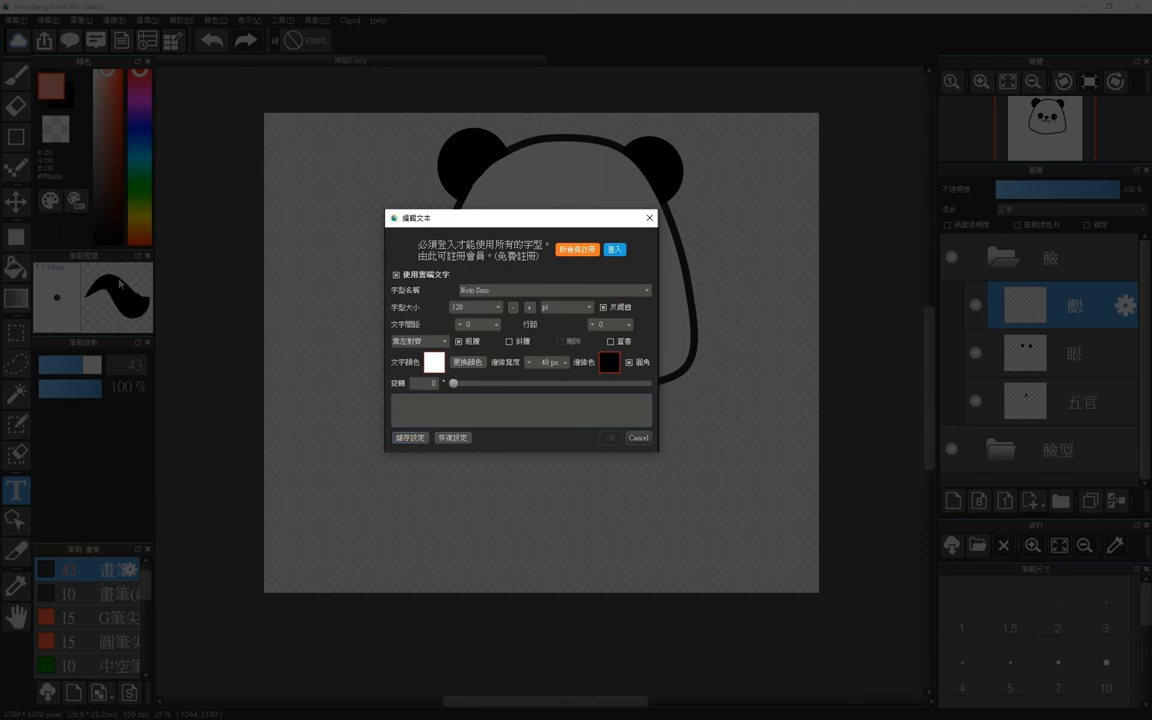
left_click(475, 291)
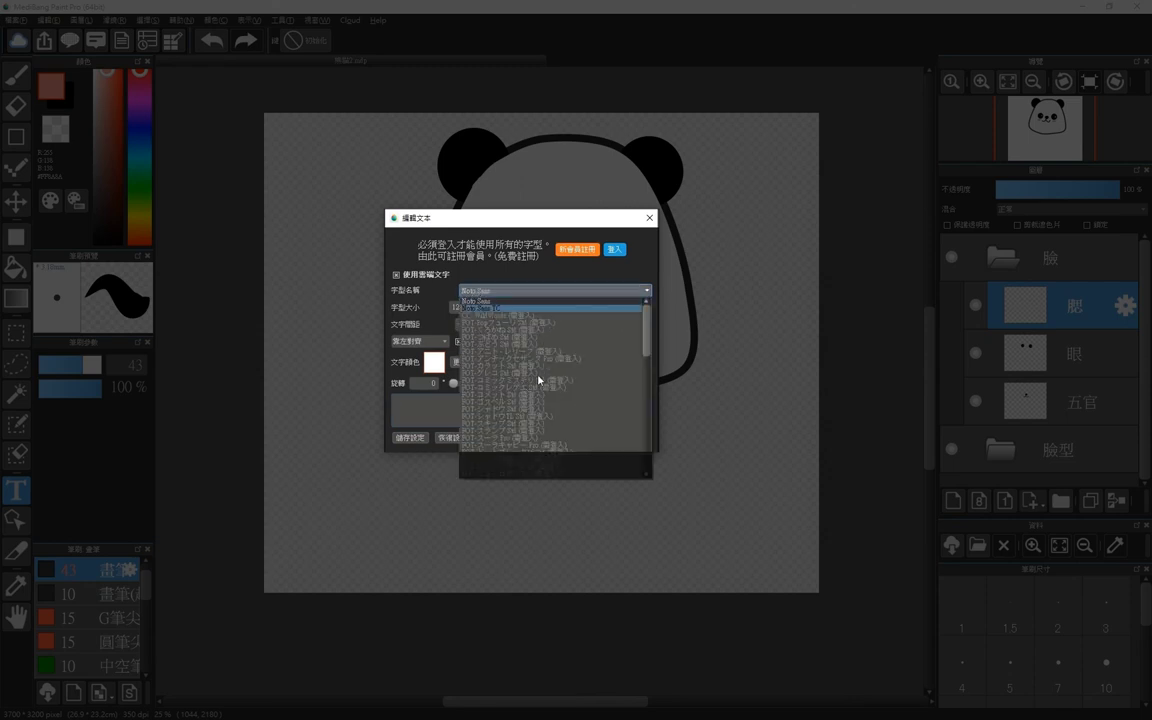
scroll(538, 380, "down", 15)
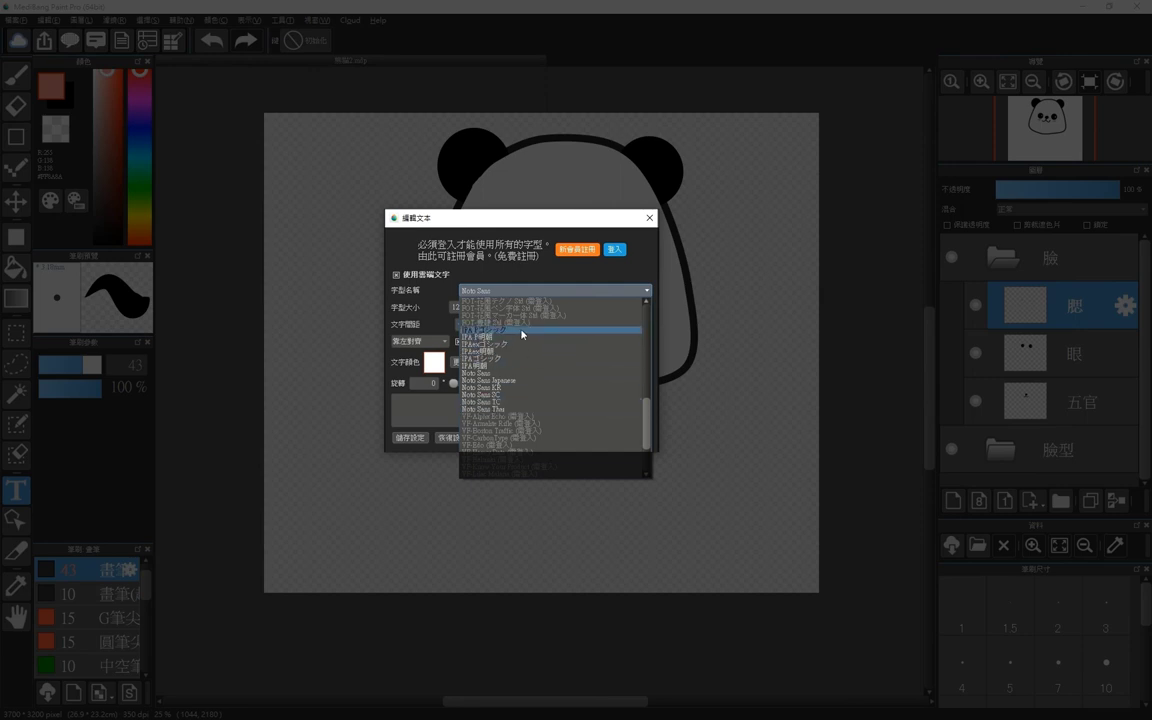
key("Escape")
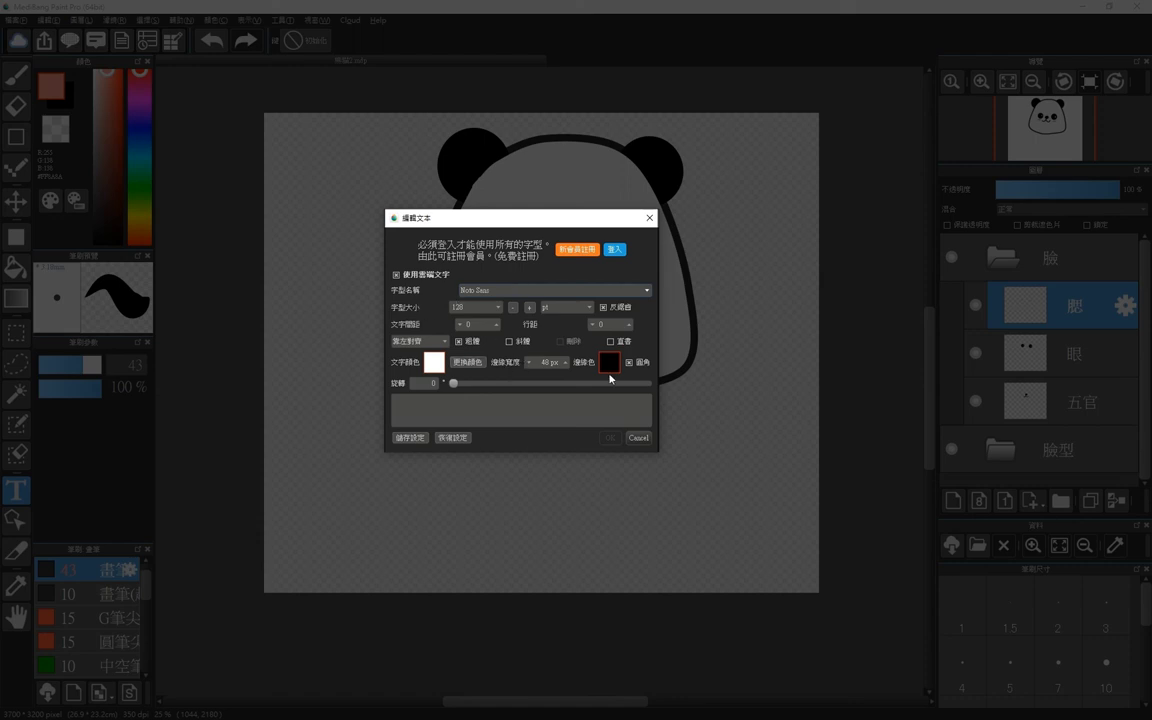
type("早安")
left_click(608, 437)
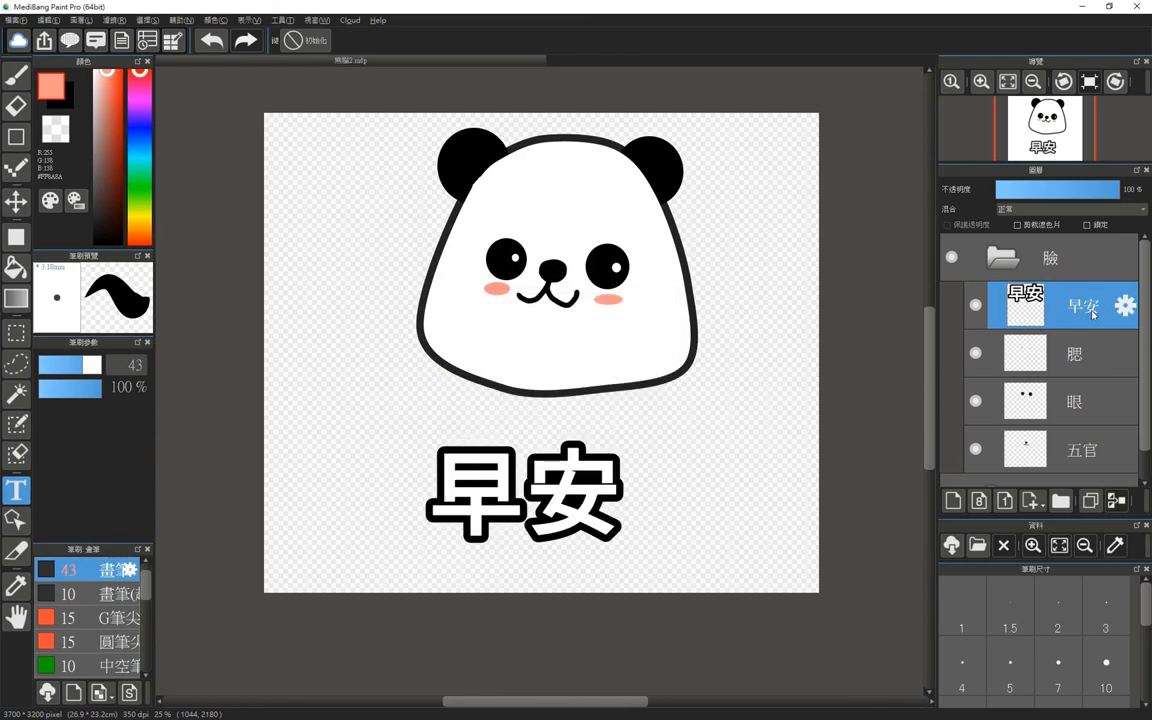
- Review the 早安 text settings and reposition the artwork so the text overlaps the panda's chin
double_click(1093, 313)
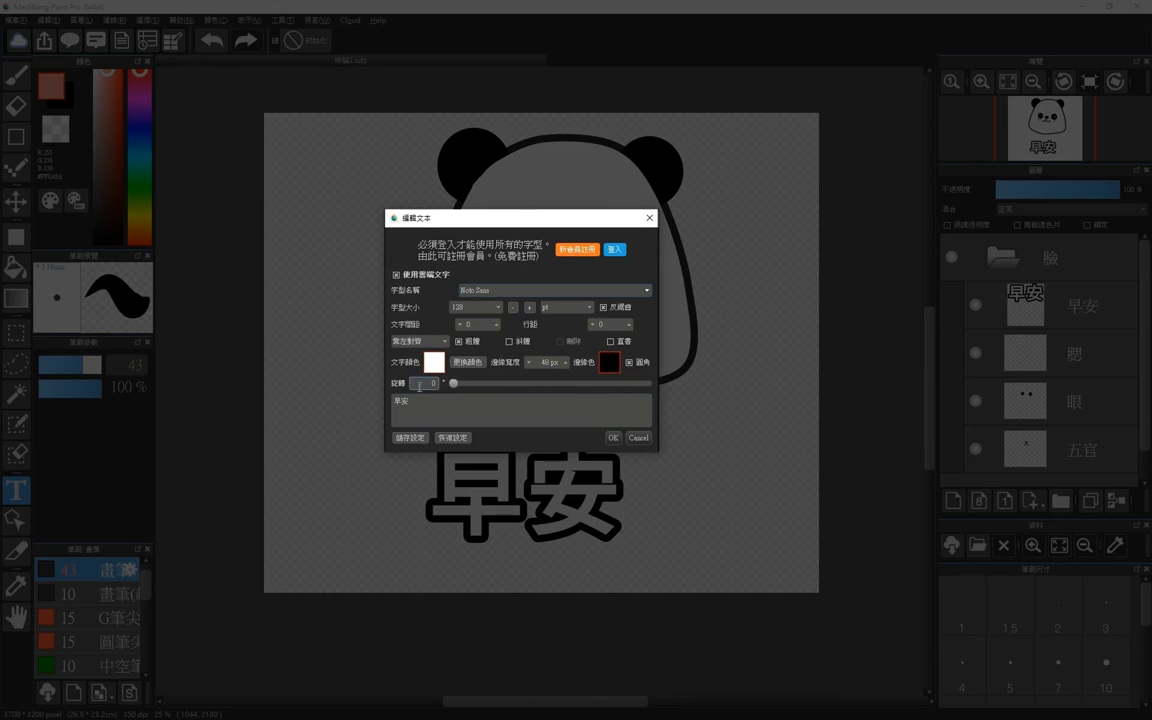
left_click(617, 439)
left_click_drag(502, 446, 588, 417)
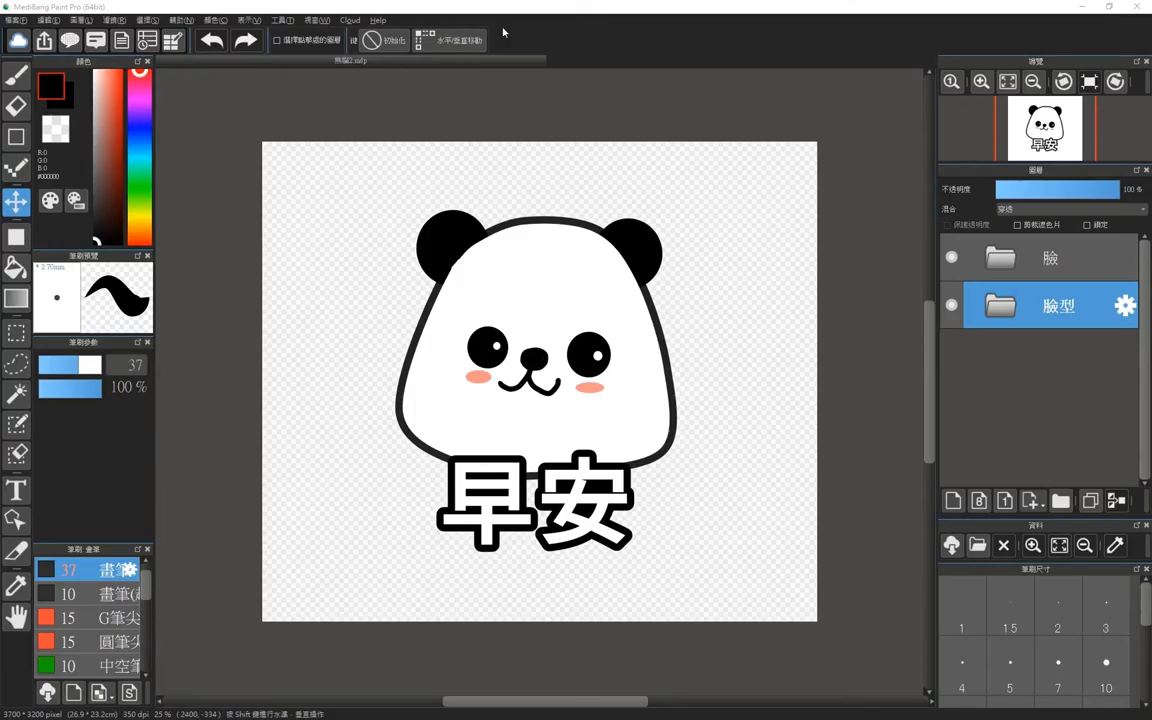
- Save a copy of the sticker as 熊貓2.png in transparent PNG format, accepting the loss of layers
left_click(14, 19)
left_click(46, 183)
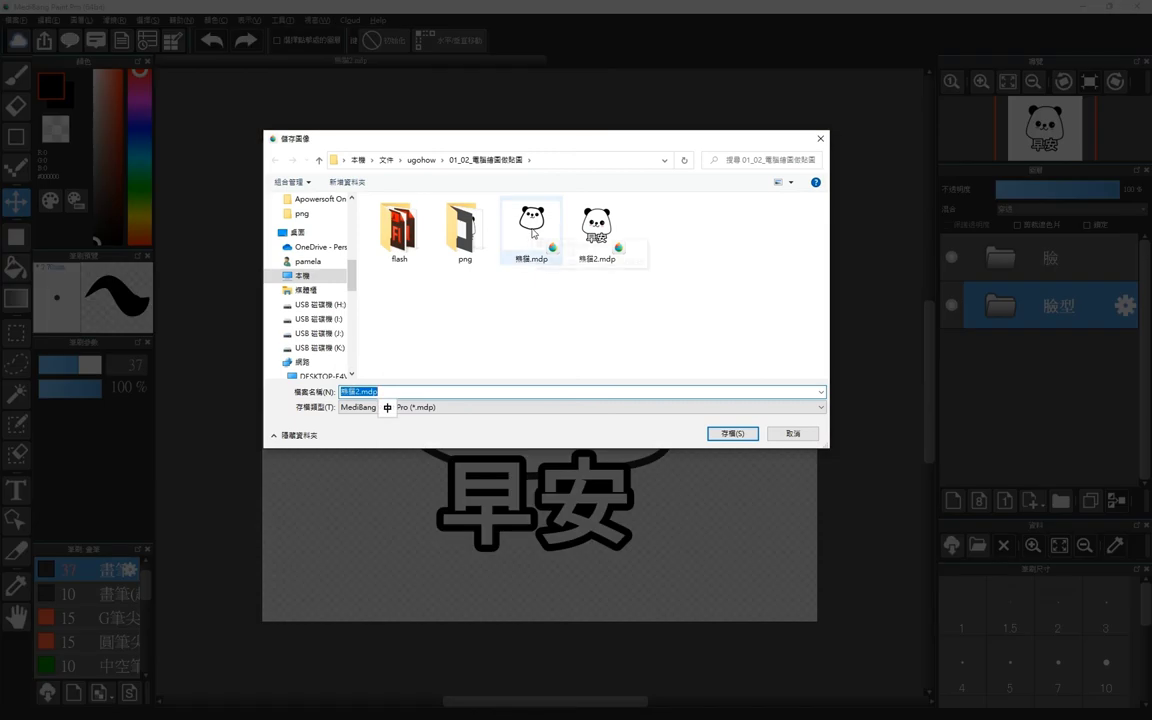
left_click(472, 407)
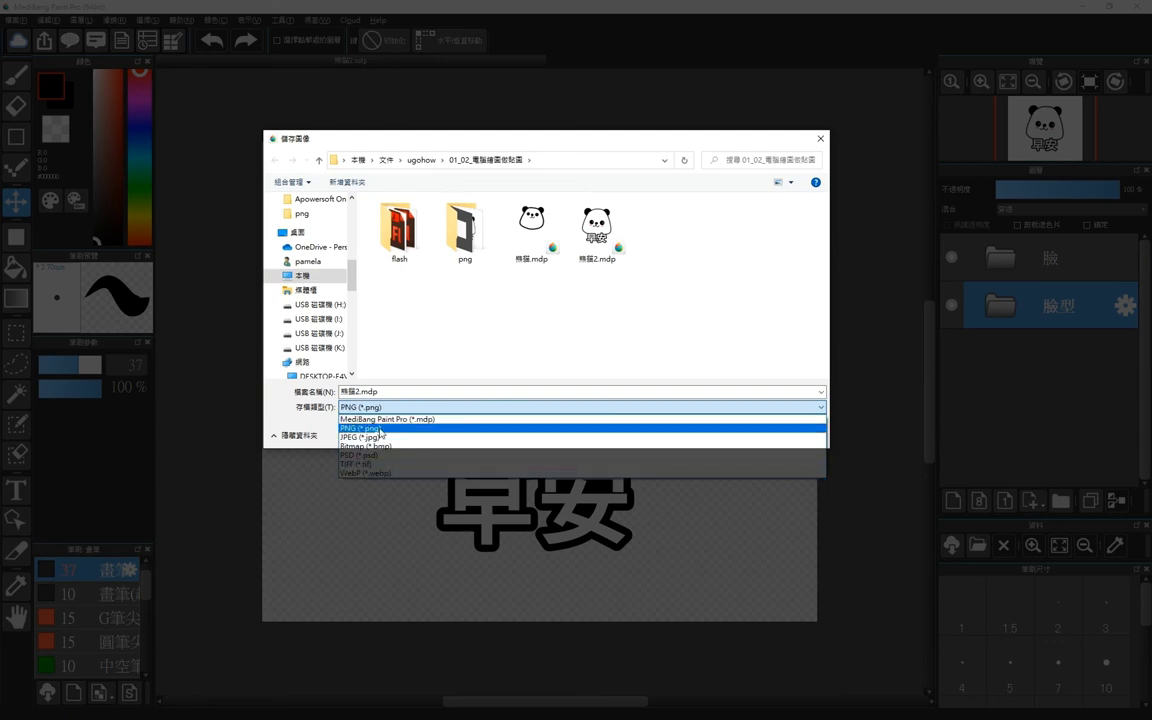
left_click(362, 428)
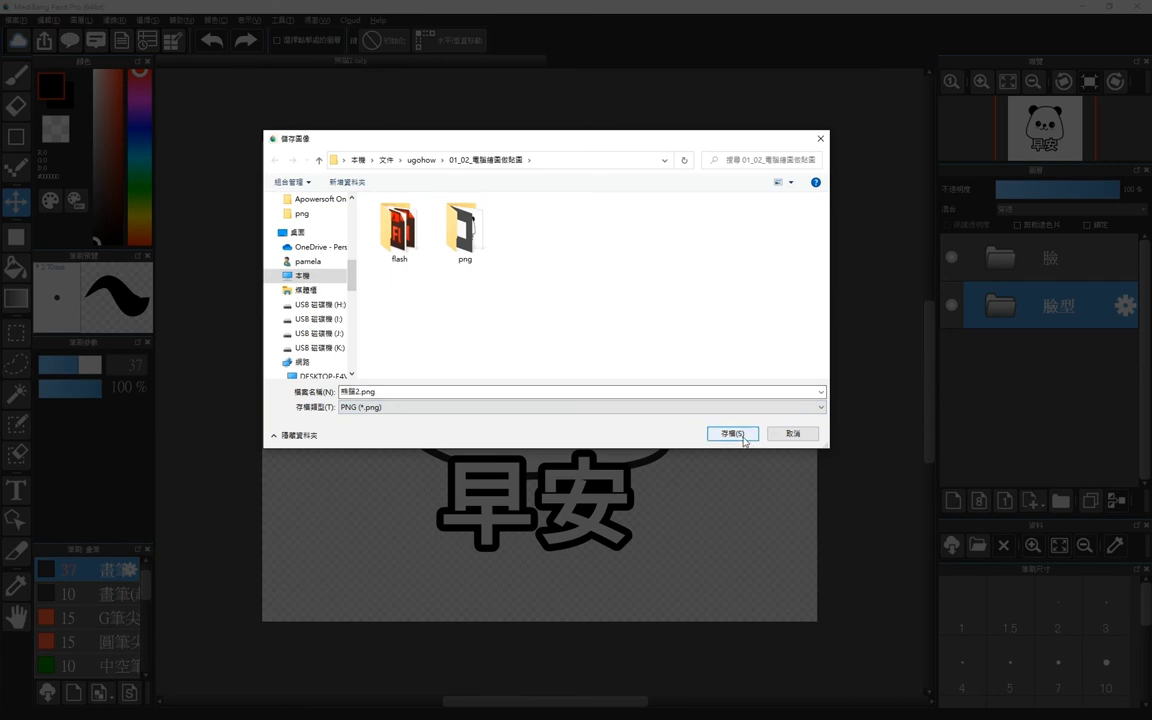
left_click(745, 437)
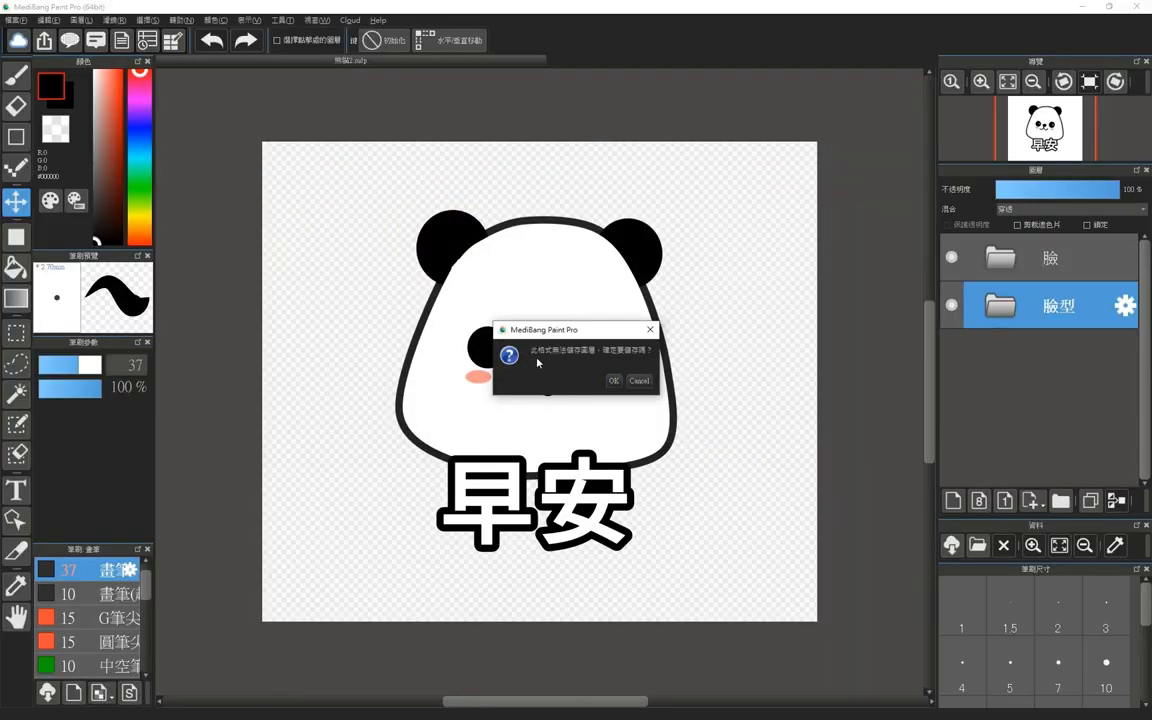
left_click(613, 380)
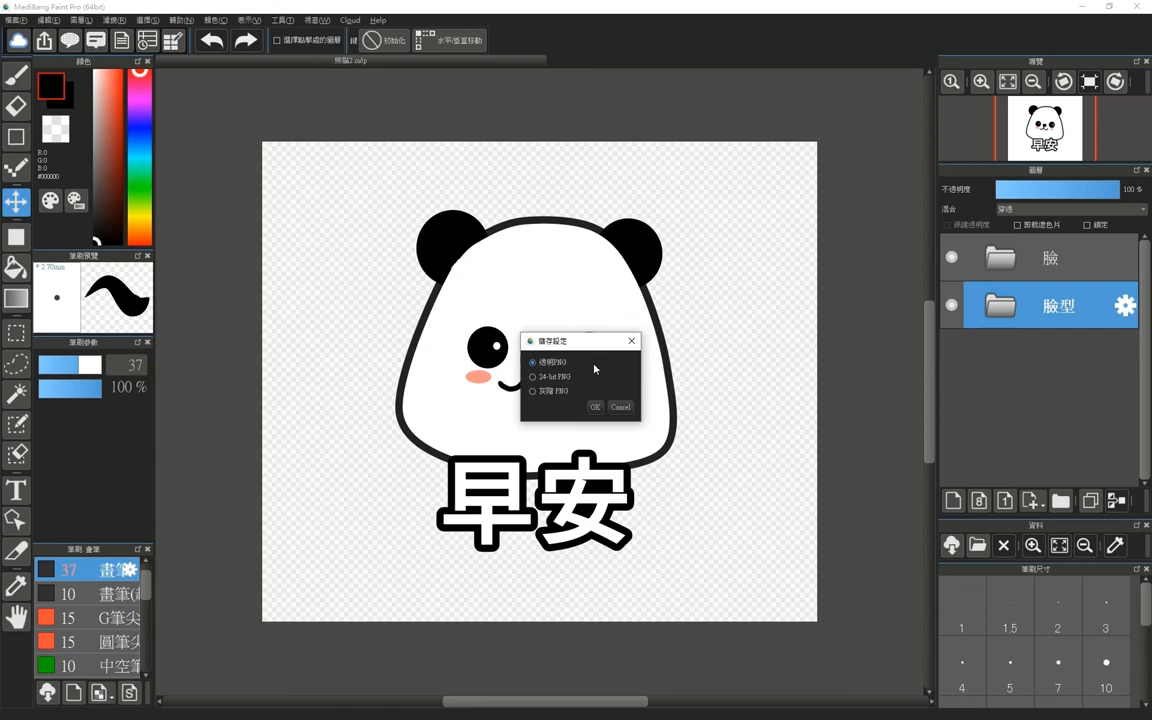
left_click(596, 407)
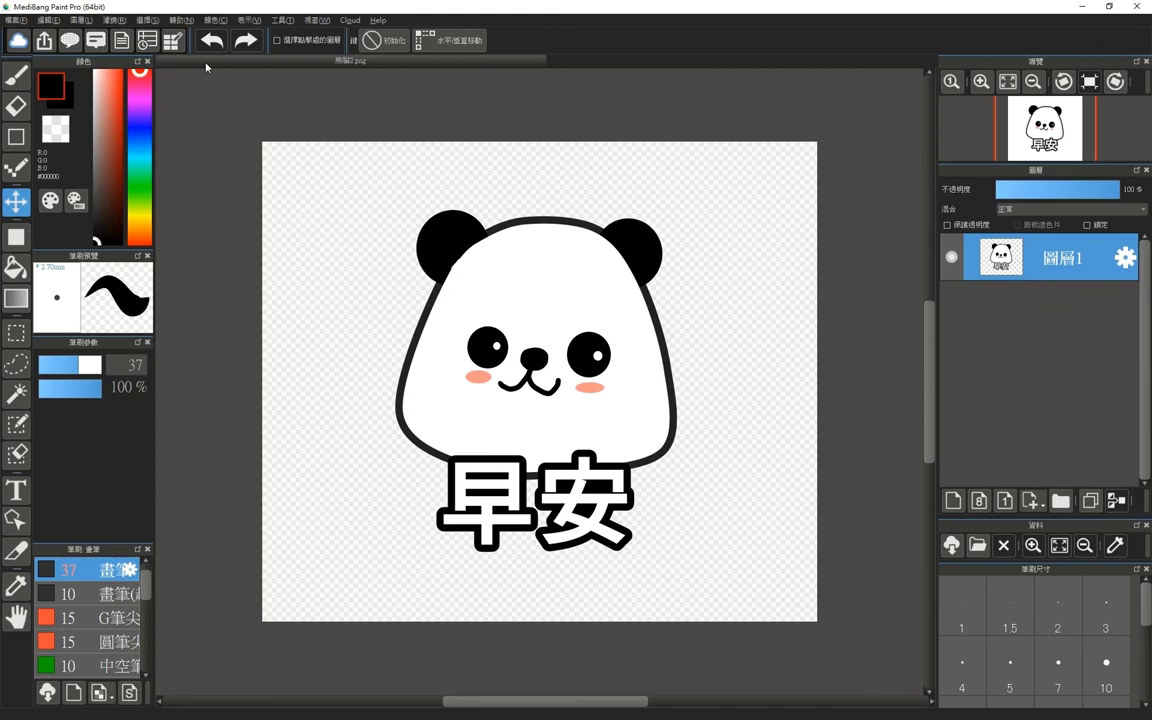
- Resize the image to a width of 370 px at 72 dpi, keeping its proportions
left_click(48, 20)
left_click(113, 191)
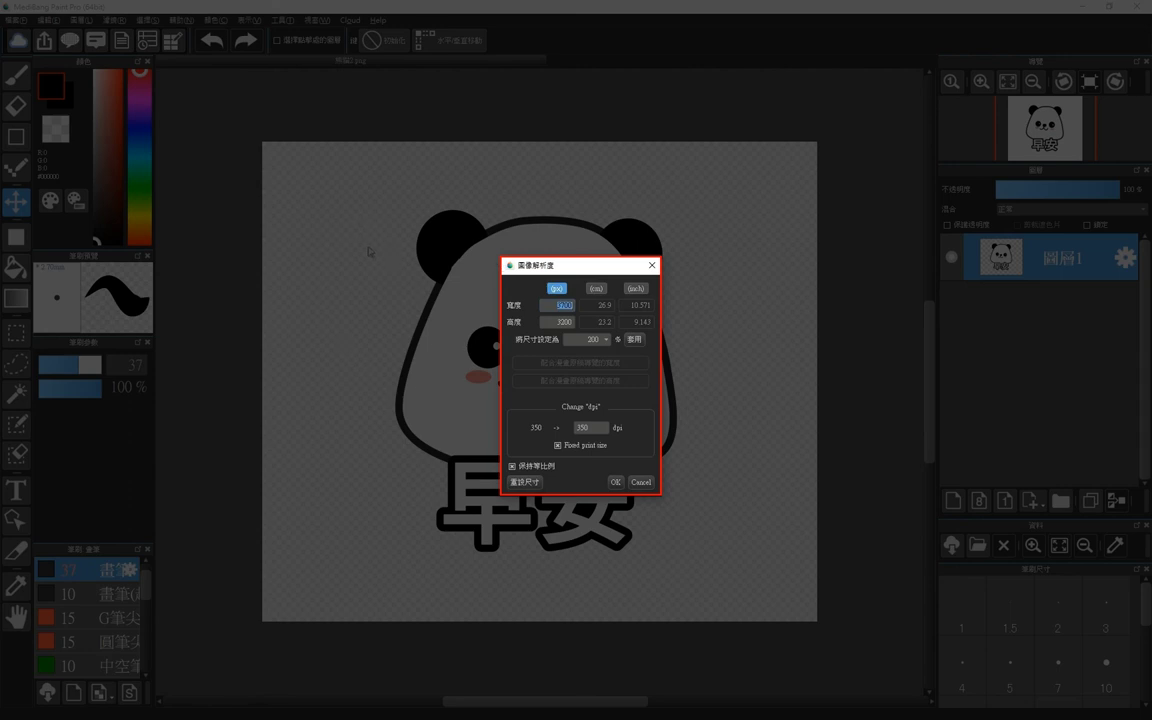
double_click(591, 427)
type("72")
double_click(561, 305)
left_click_drag(558, 305, 613, 318)
type("370")
left_click(615, 484)
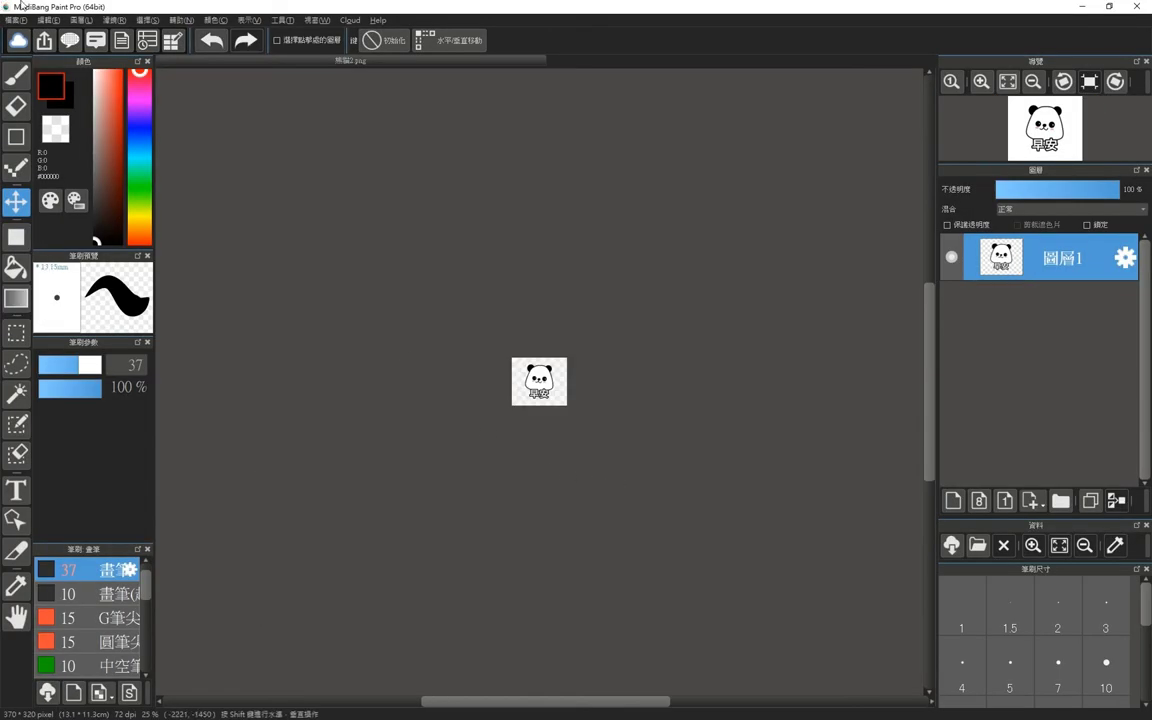
- Save the resized 熊貓2.png as a transparent PNG
key("ctrl+plus")
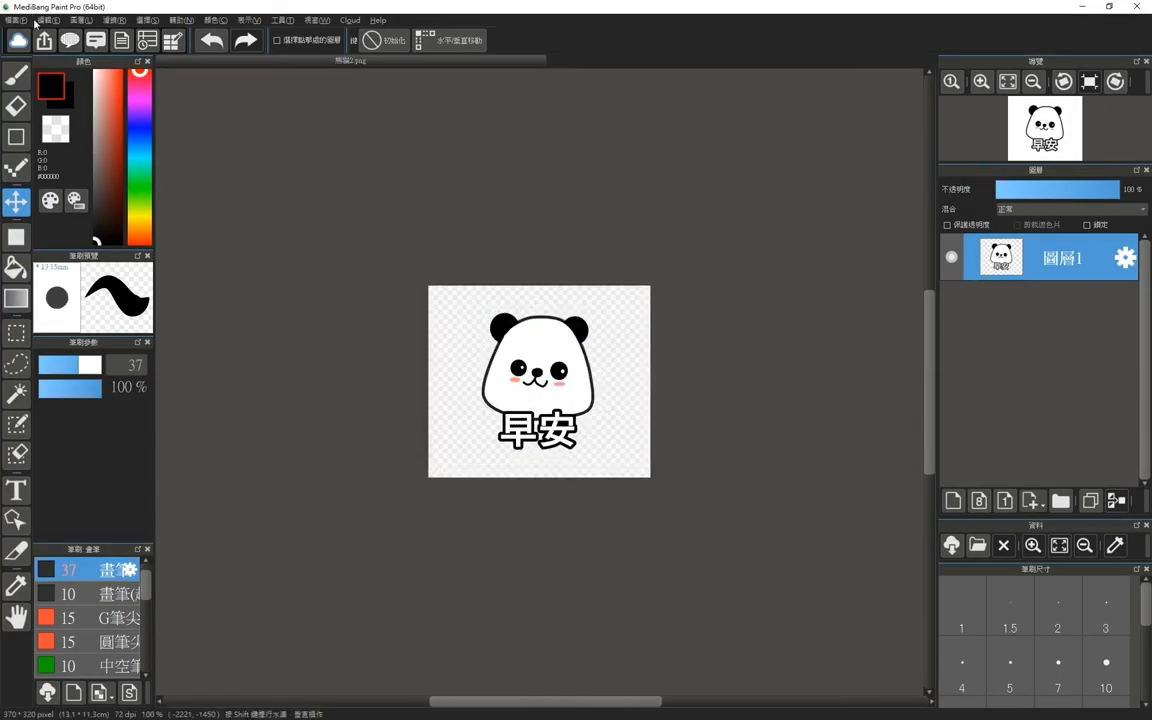
left_click(15, 20)
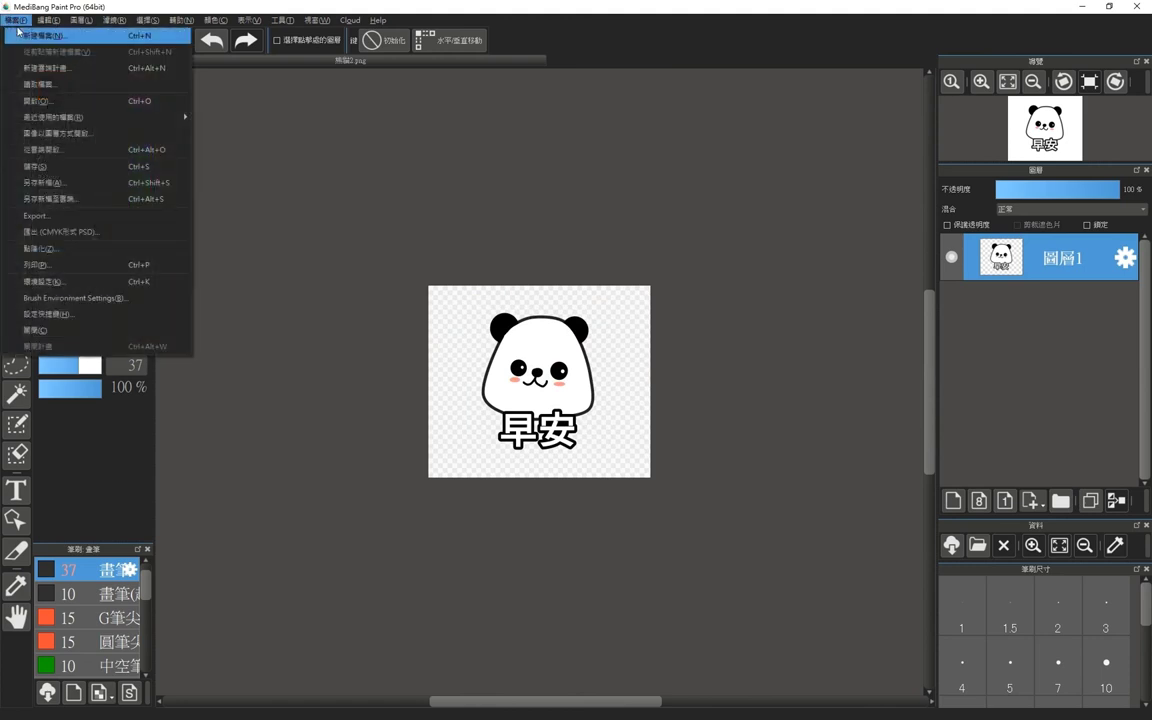
left_click(50, 167)
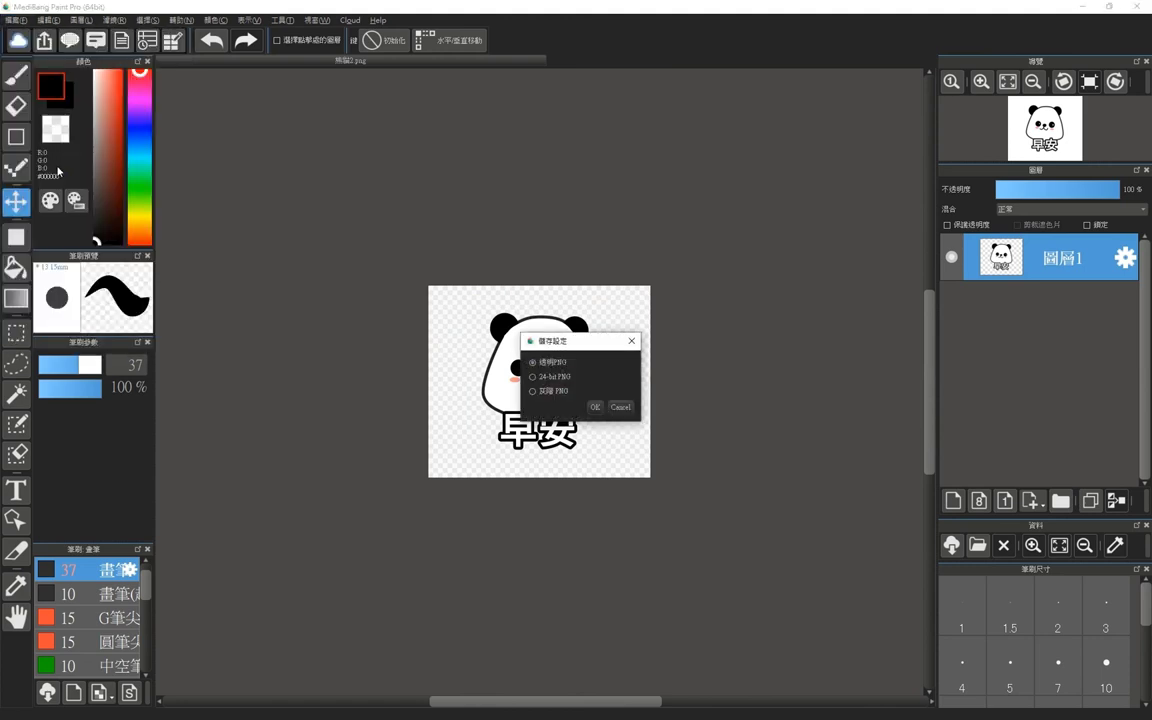
left_click(594, 406)
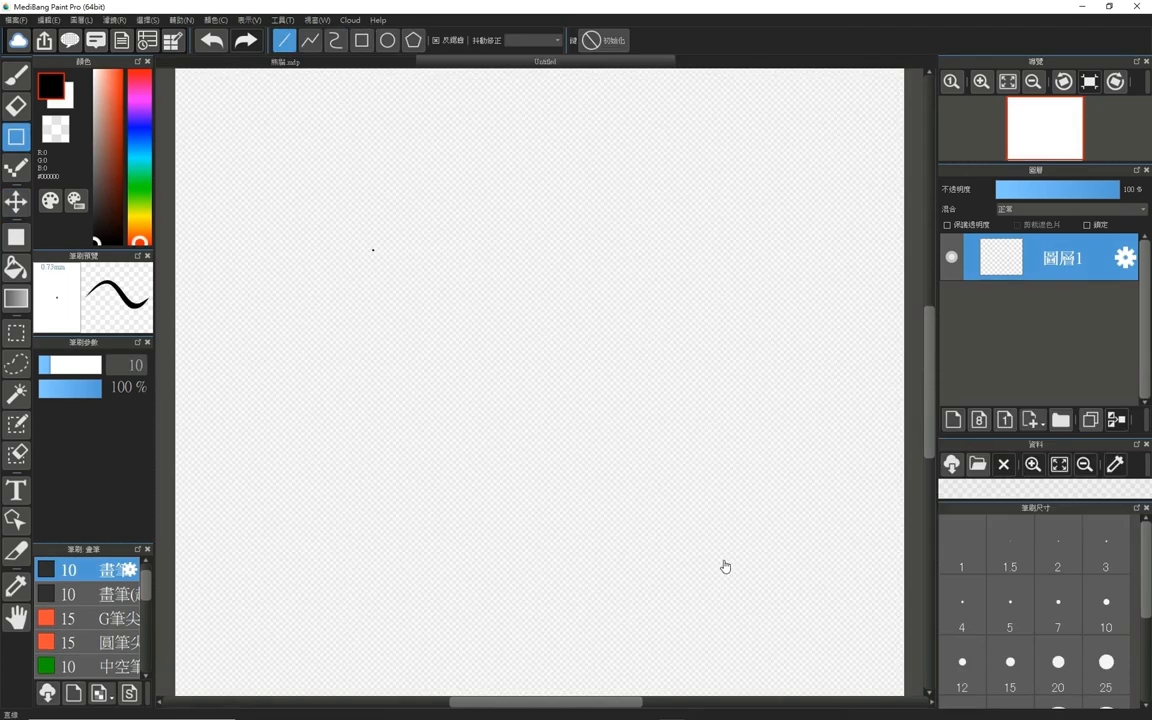